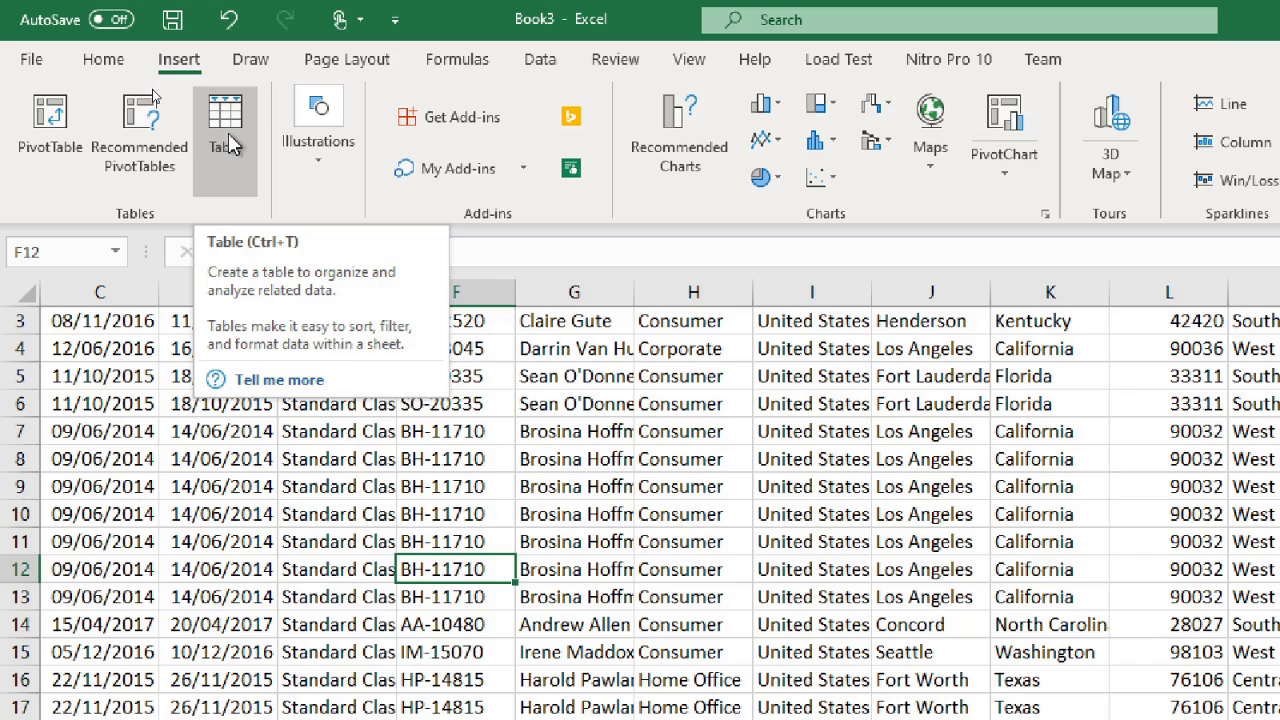
Step: Create a table with headers from the data range $A$1:$R$9995
left_click(228, 140)
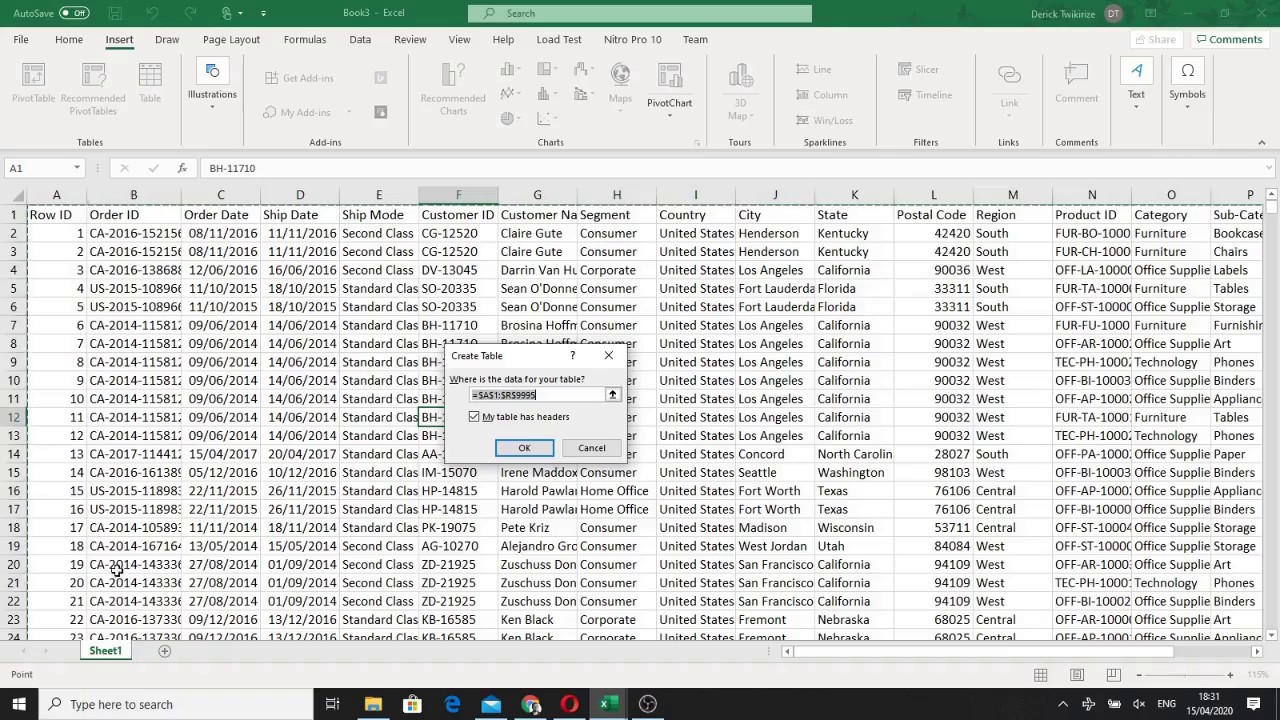
scroll(217, 447, "down", 20)
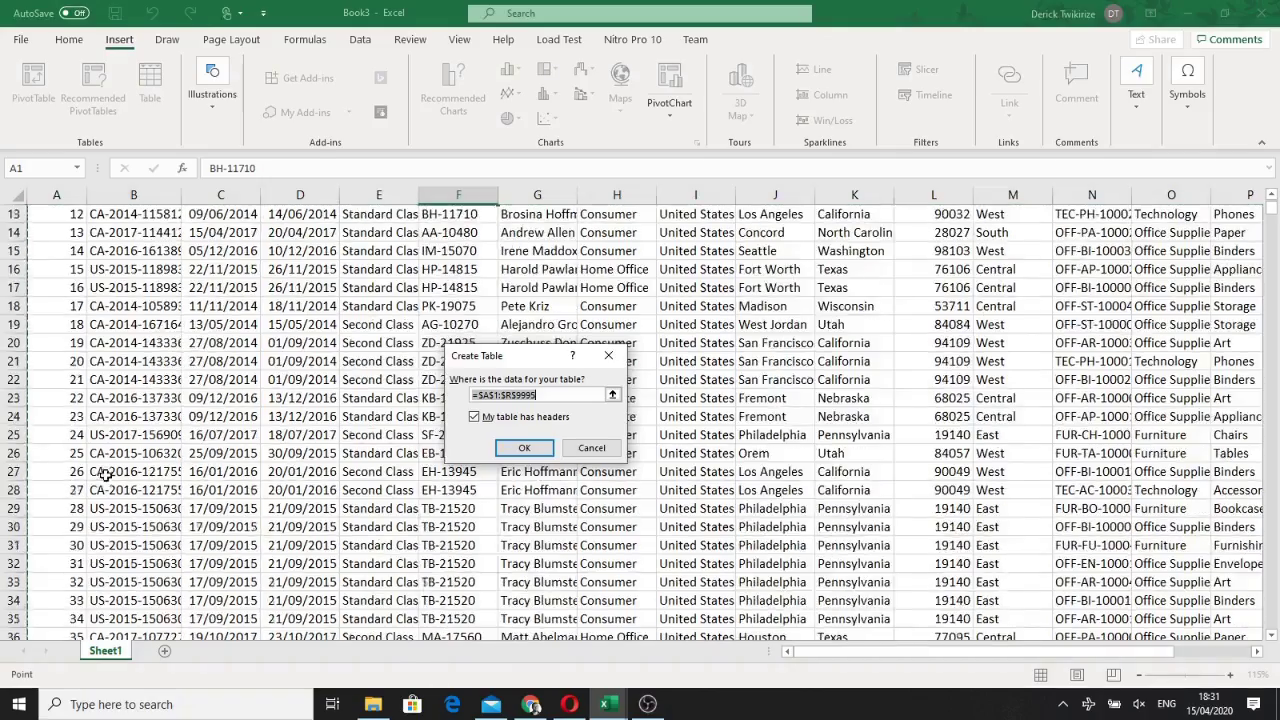
scroll(428, 495, "down", 11)
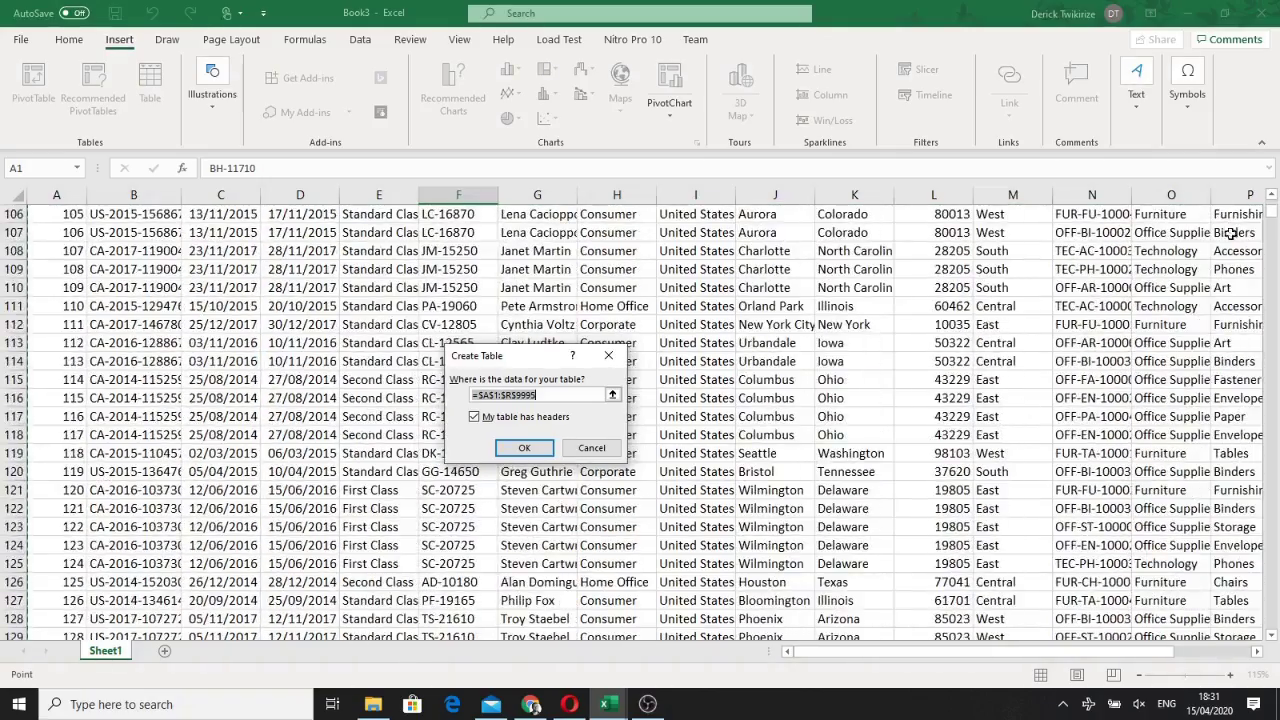
left_click_drag(1268, 258, 1273, 642)
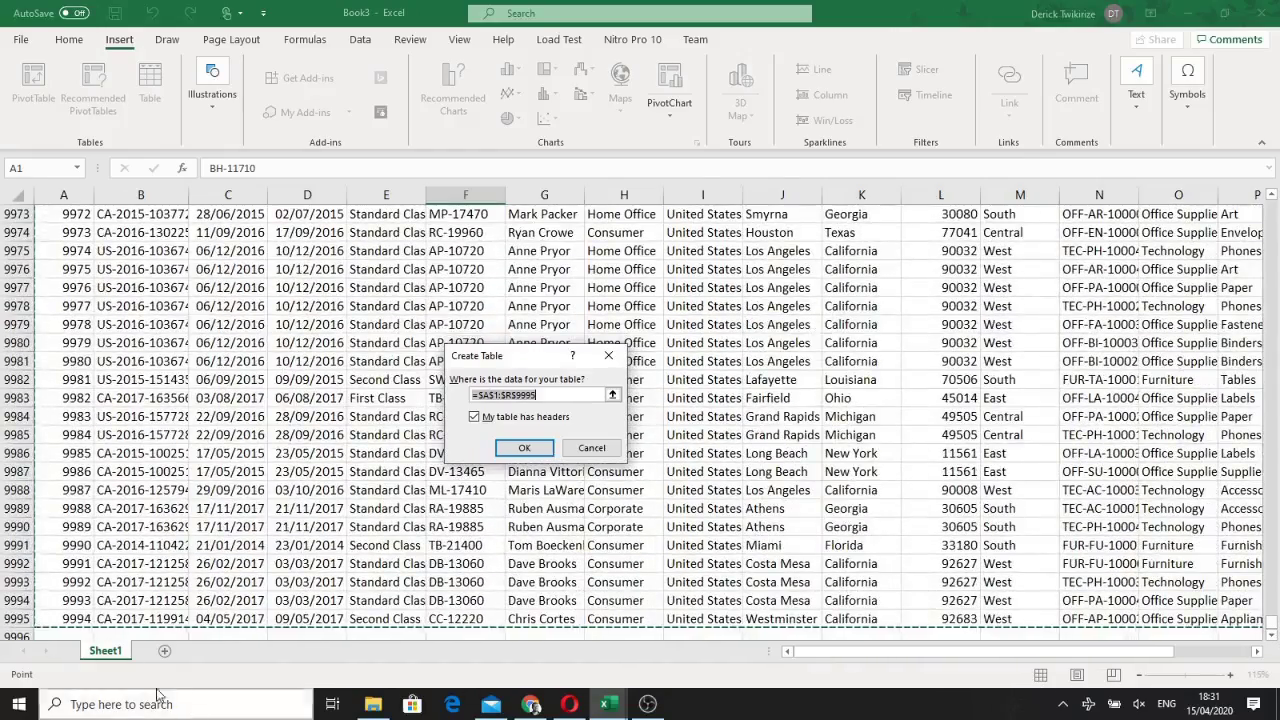
scroll(115, 565, "down", 3)
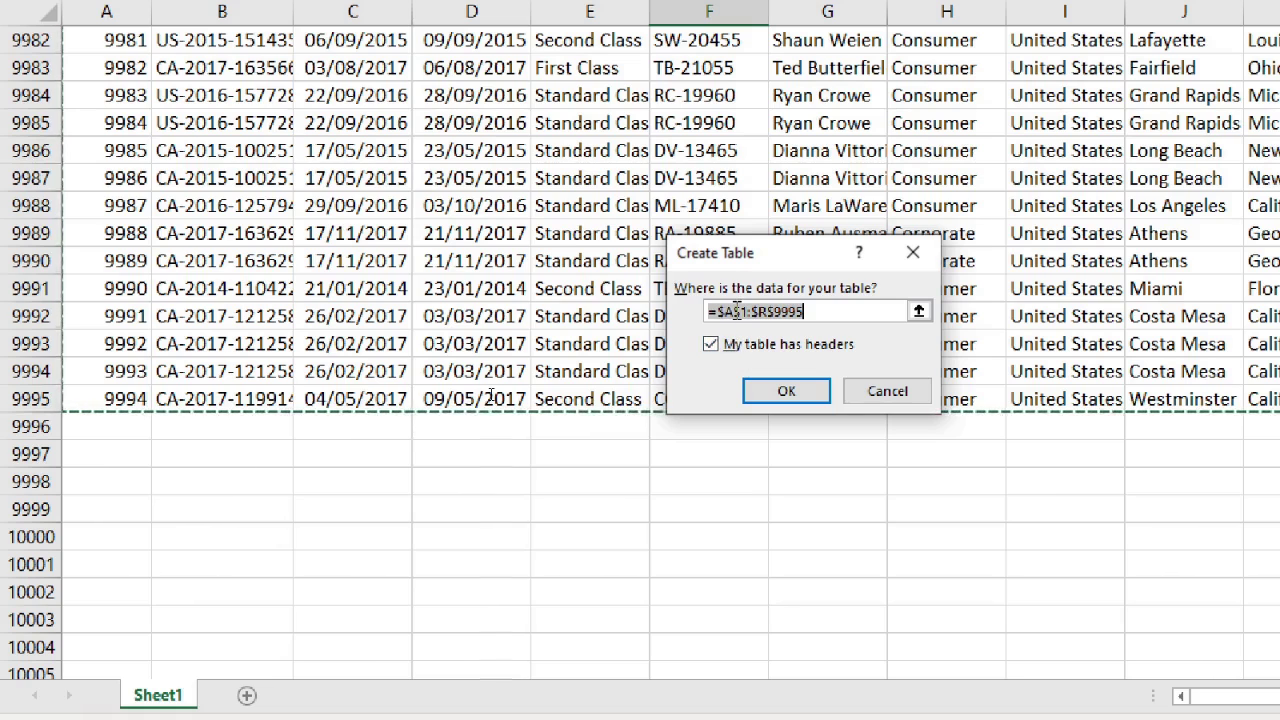
left_click(801, 393)
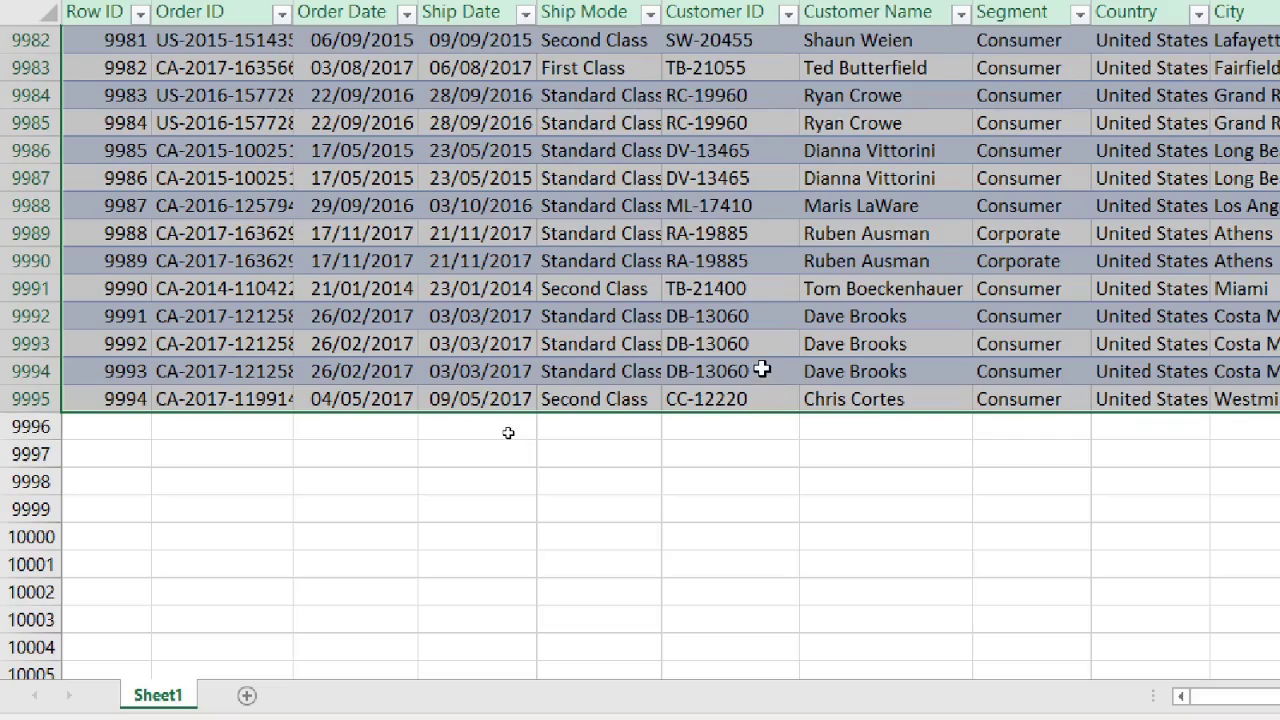
Step: Examine the new table from its last rows up to the headers and across all columns to Sales
scroll(764, 386, "up", 17)
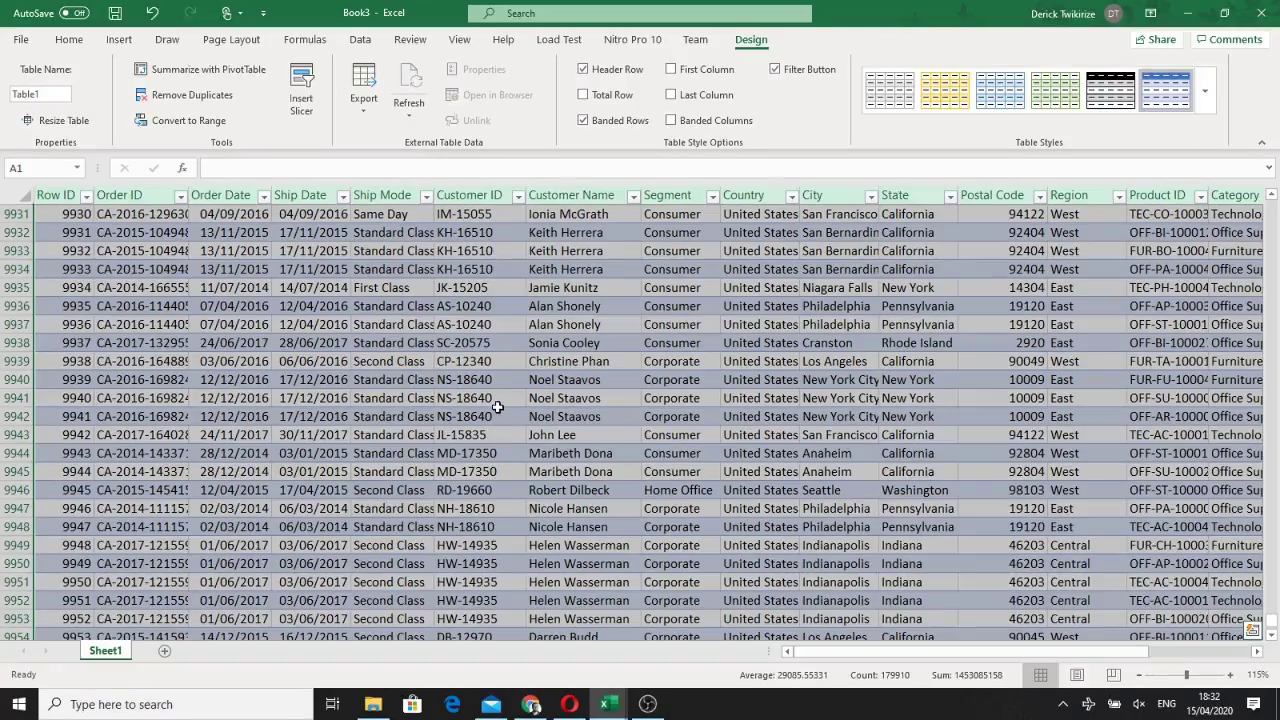
scroll(450, 400, "up", 4)
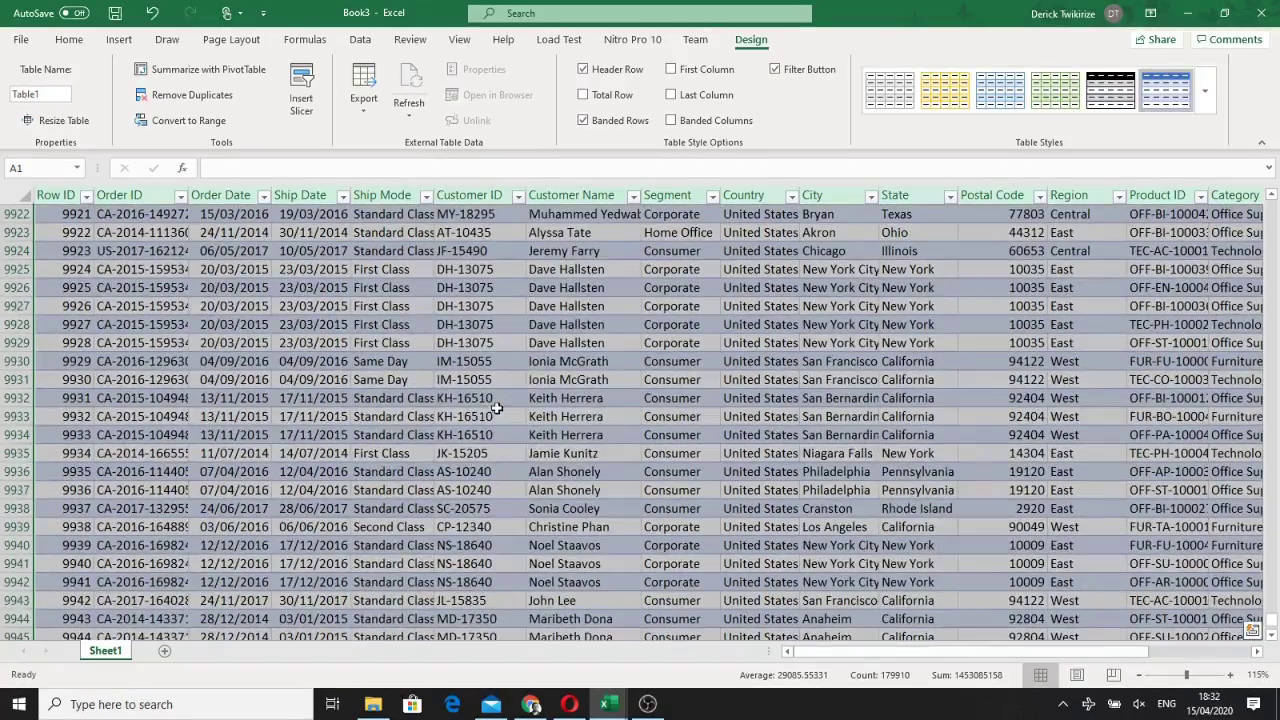
scroll(374, 384, "up", 9)
scroll(374, 384, "up", 20)
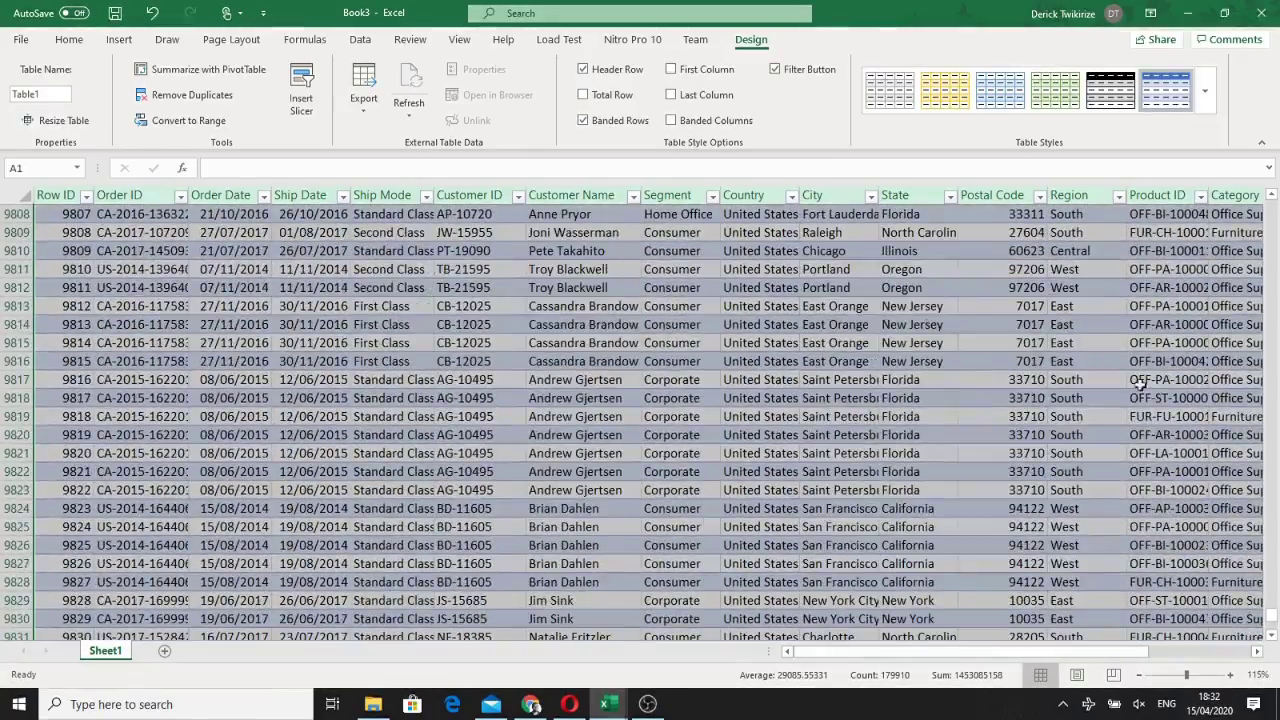
left_click_drag(1272, 616, 1272, 204)
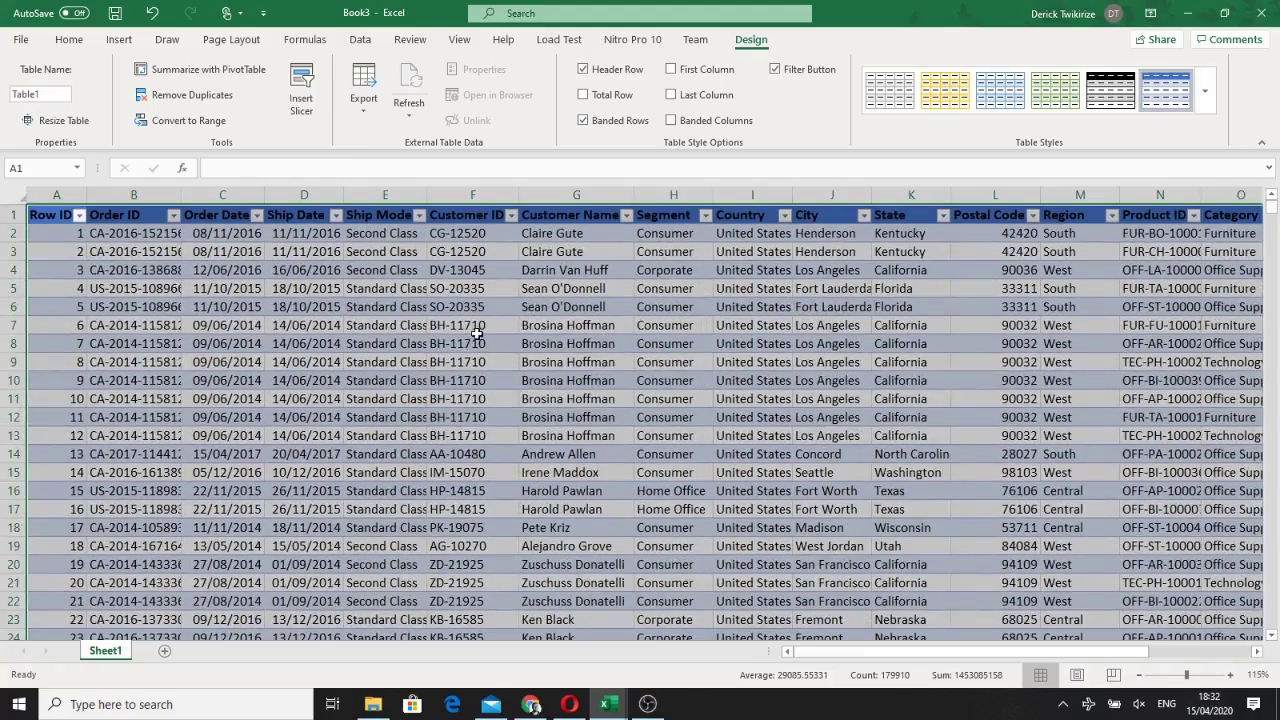
left_click_drag(77, 199, 1125, 195)
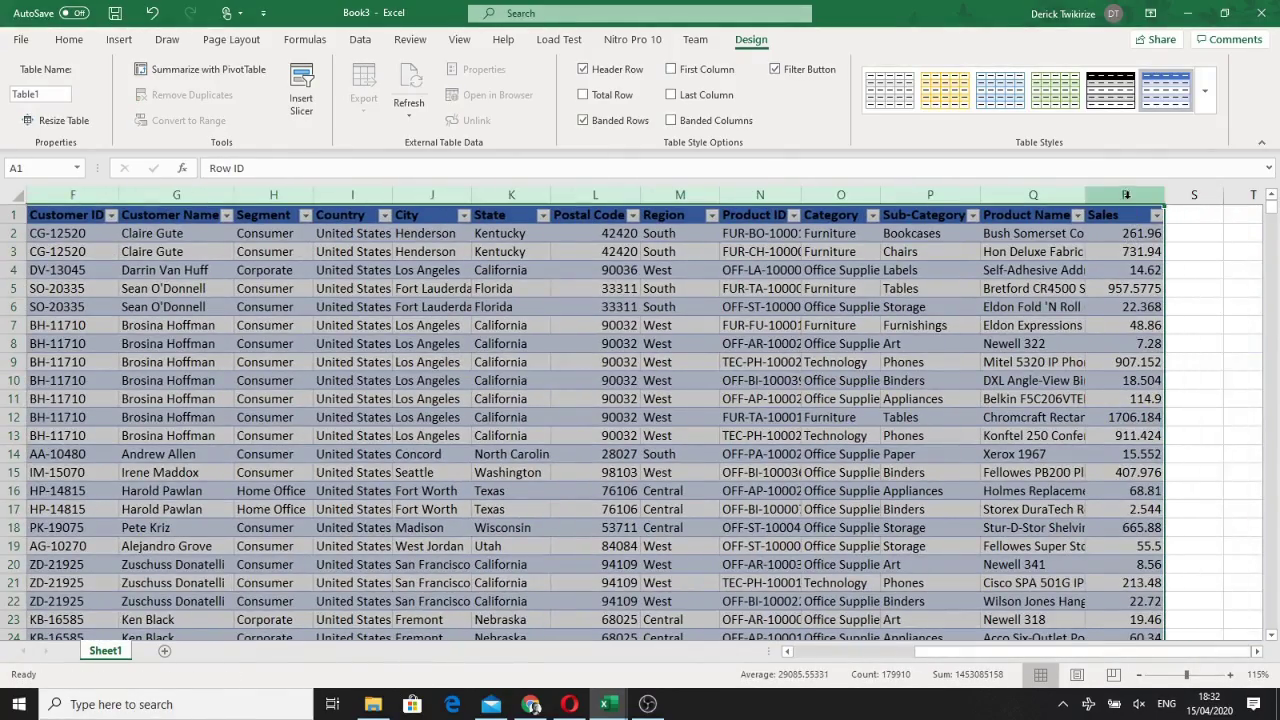
left_click(1125, 195)
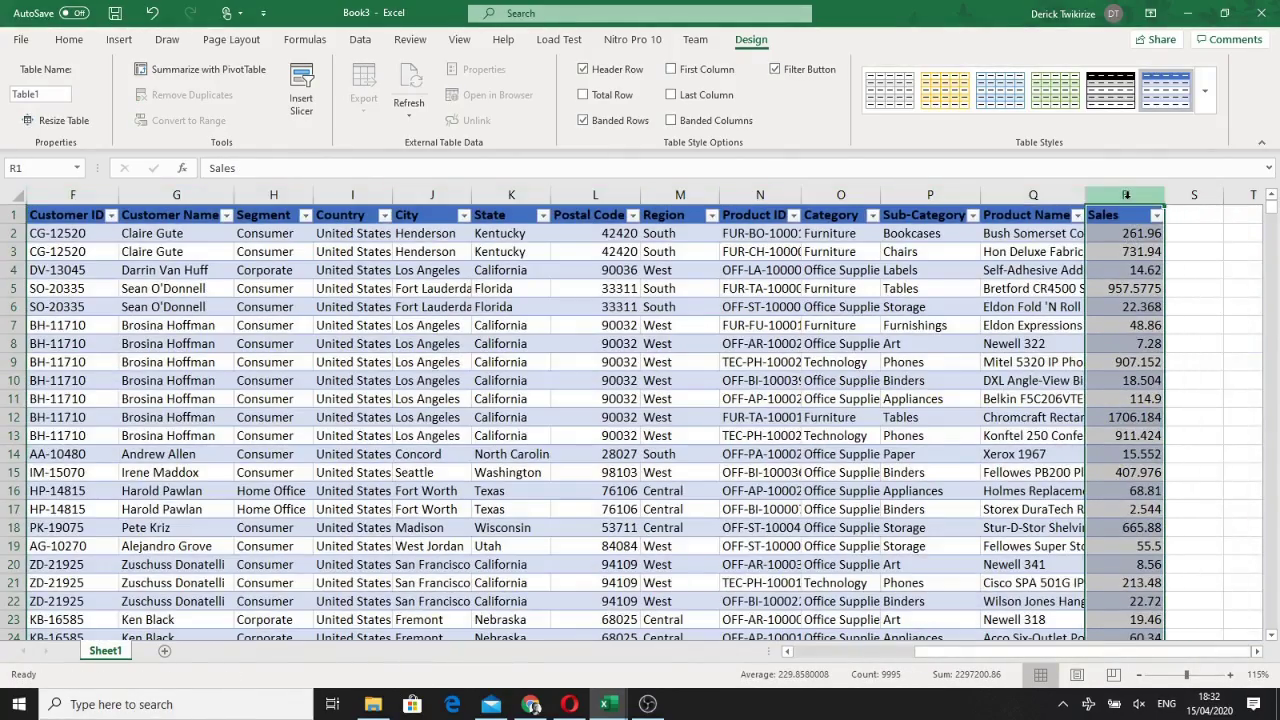
left_click(1033, 655)
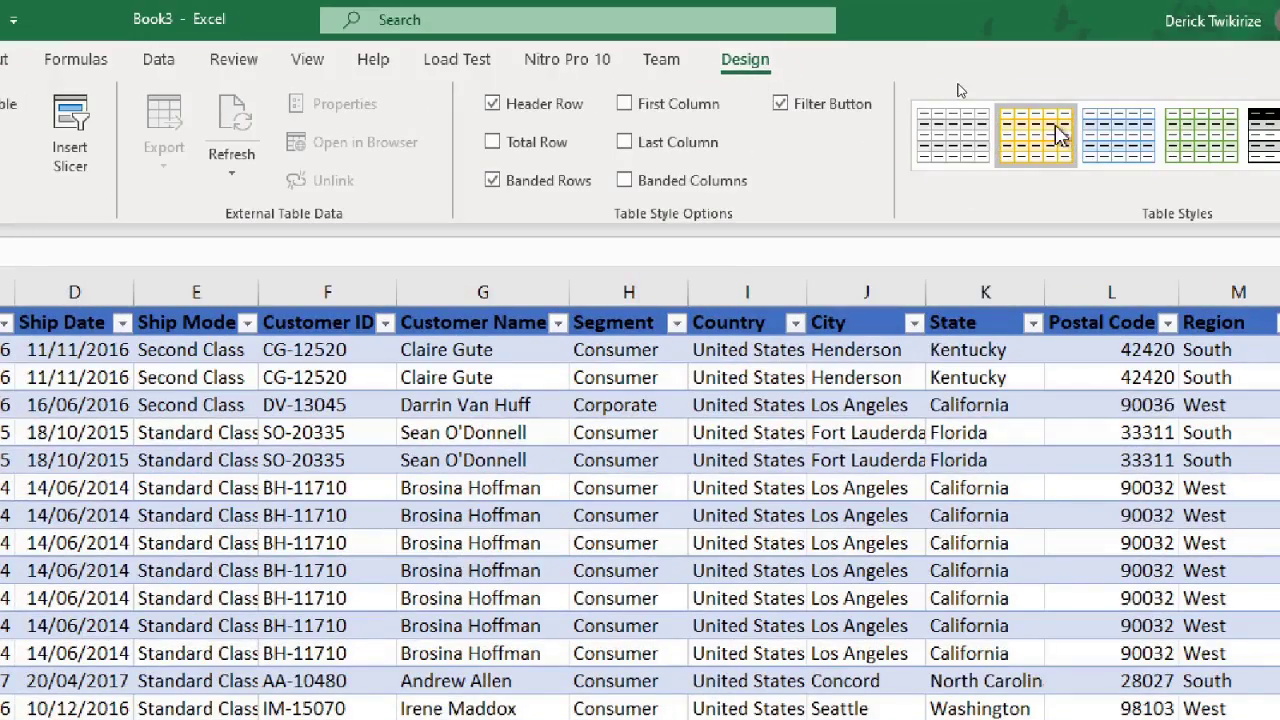
Step: Try a yellow, a black-header, a dark blue and a dark grey table style on the table
left_click(1060, 135)
left_click(254, 490)
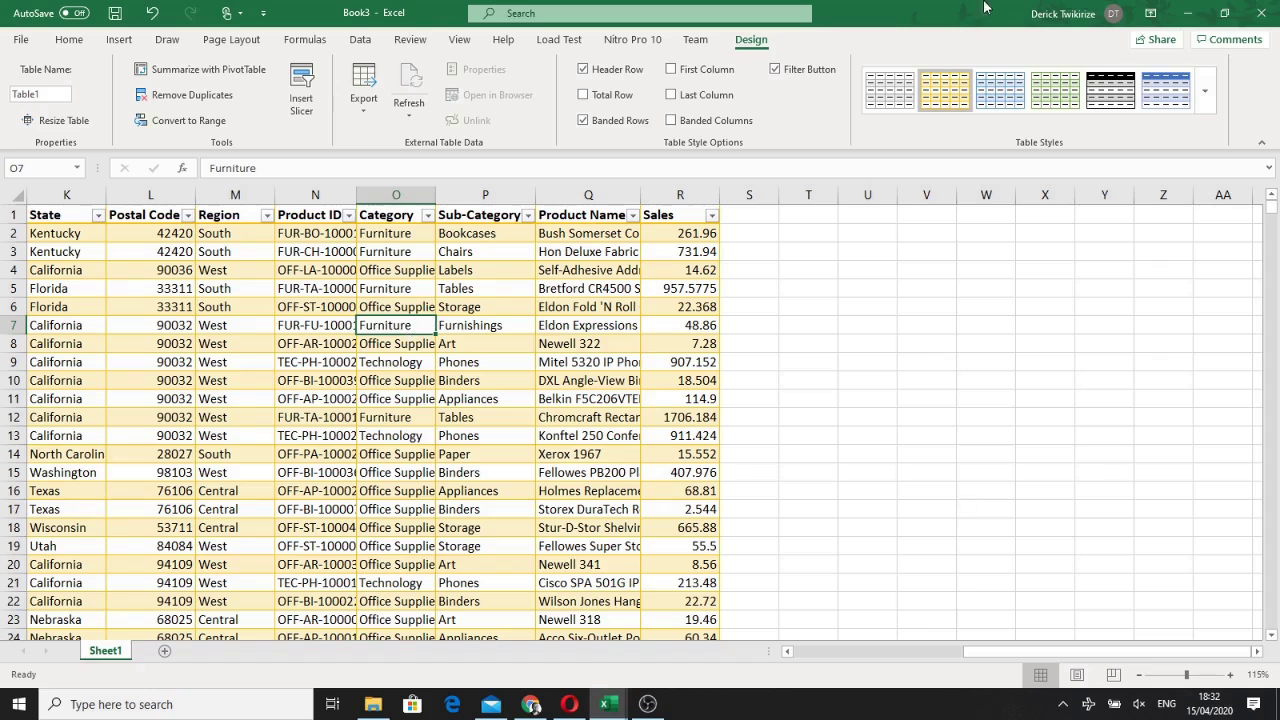
left_click(1110, 90)
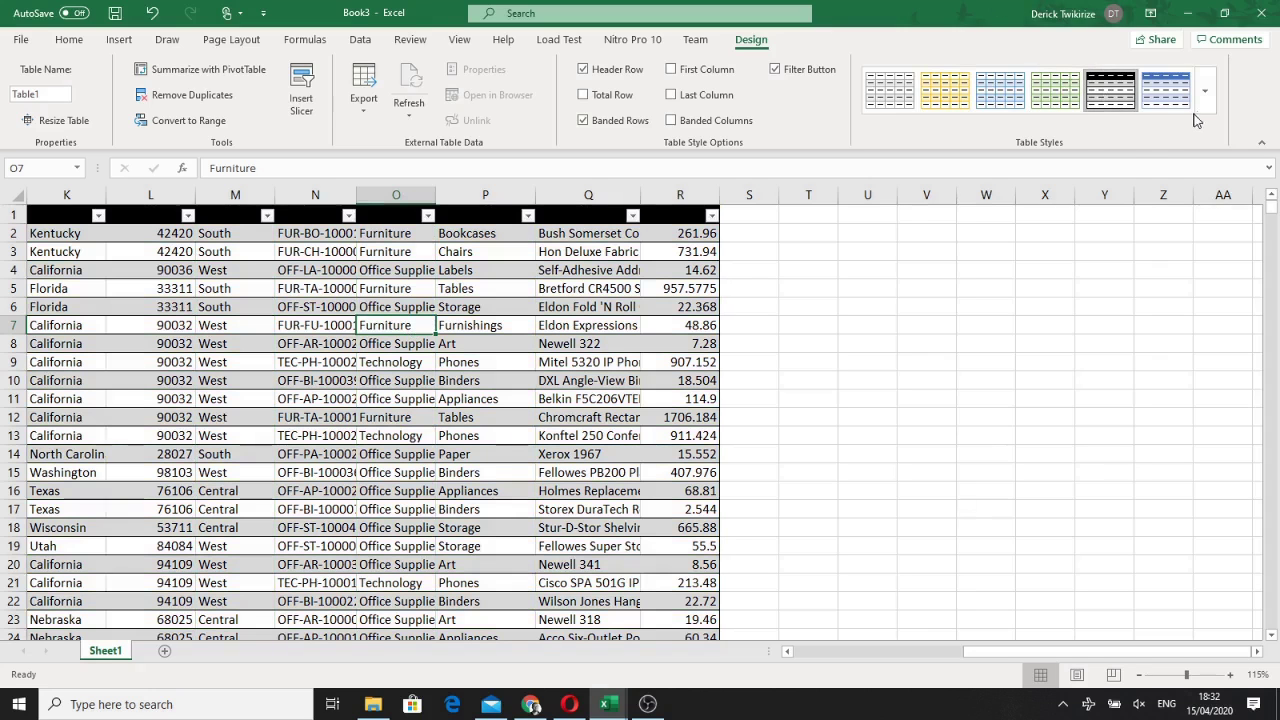
left_click(1196, 120)
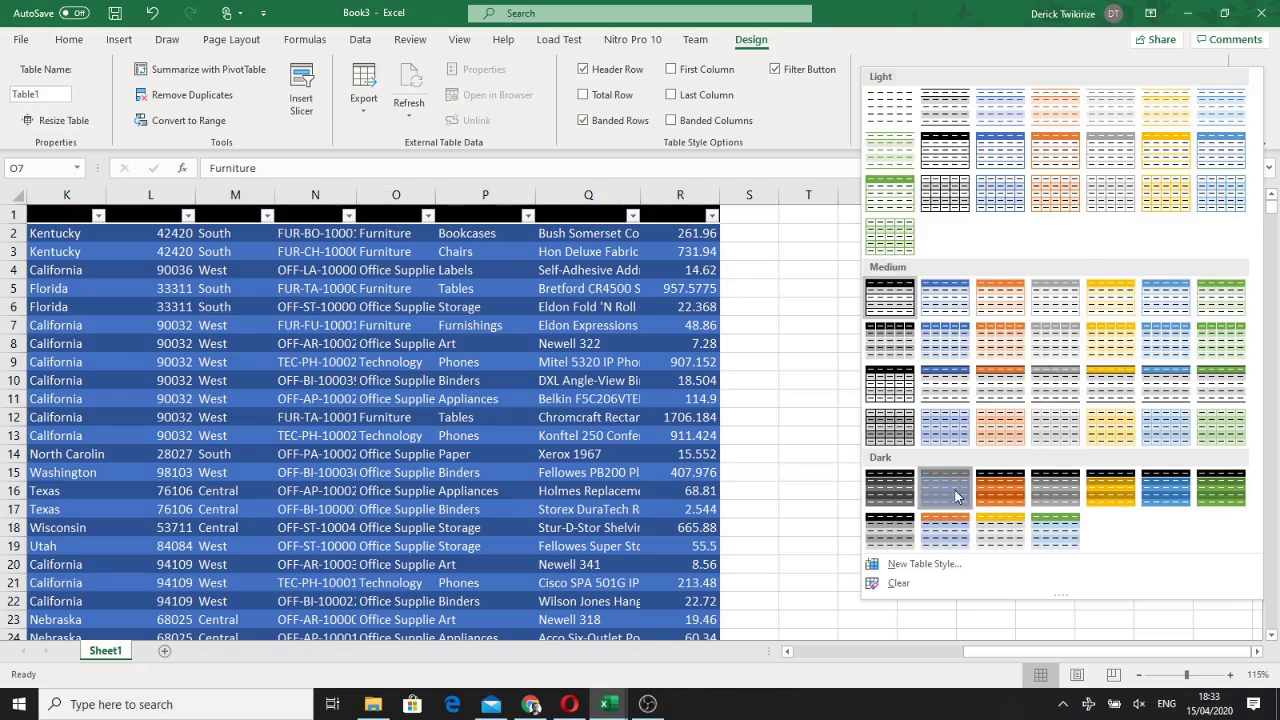
left_click(952, 492)
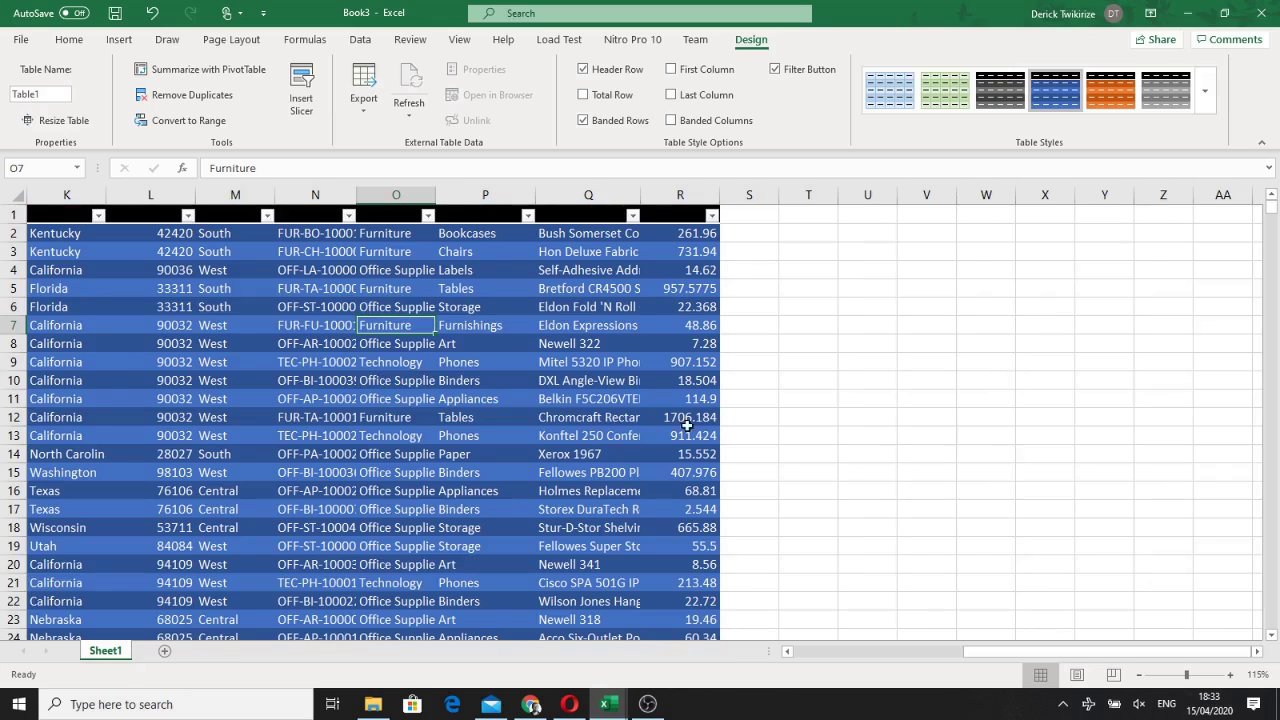
left_click_drag(970, 651, 800, 651)
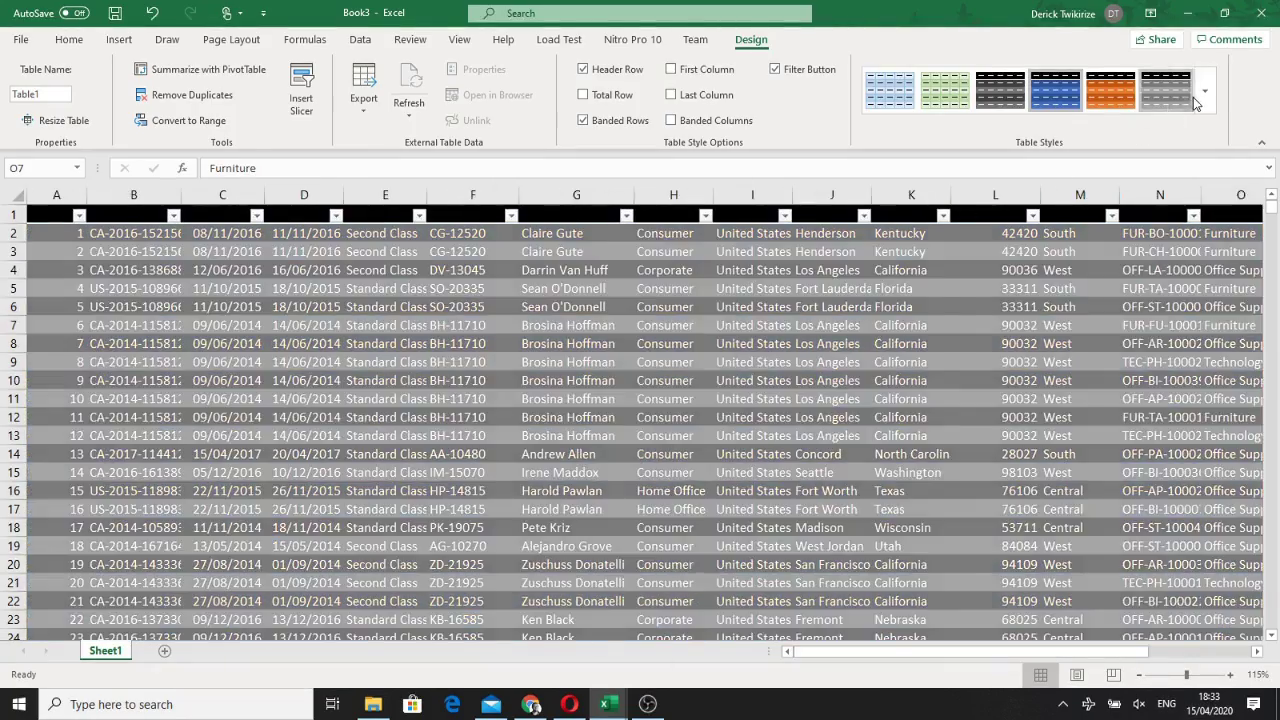
left_click(1186, 100)
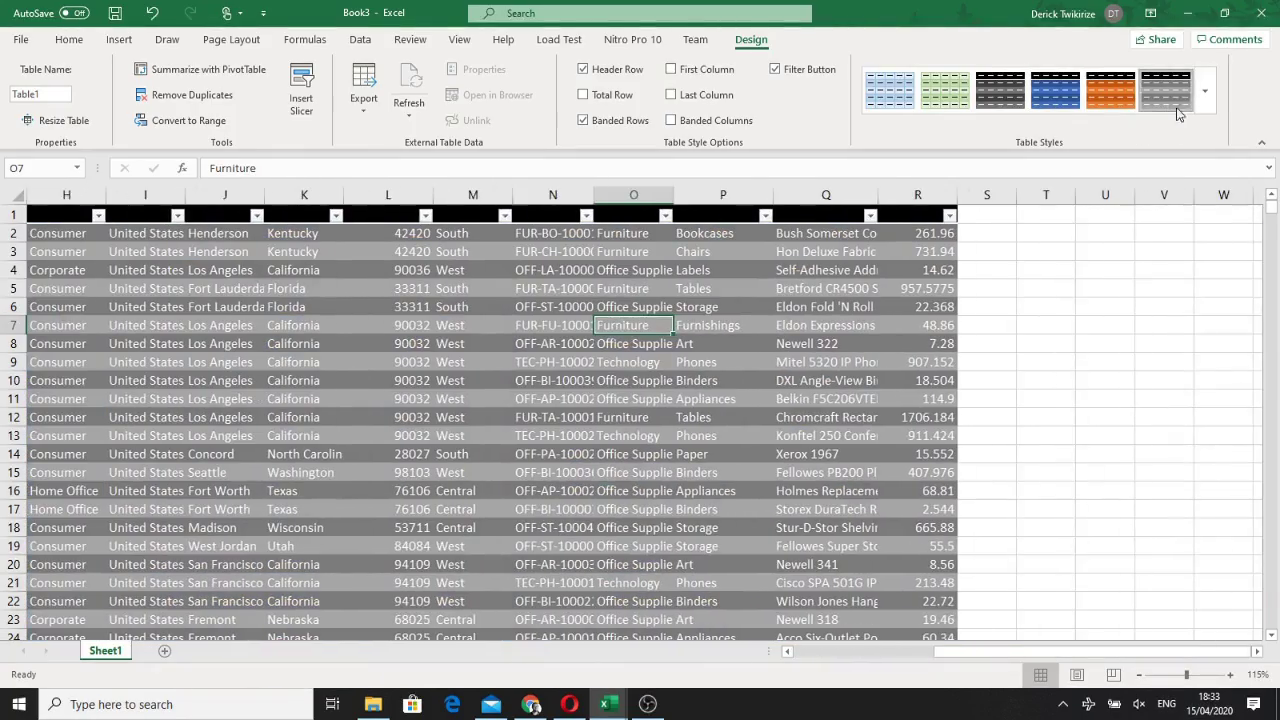
Step: Apply the style Orange, Table Style Medium 3 to the table
left_click(1203, 100)
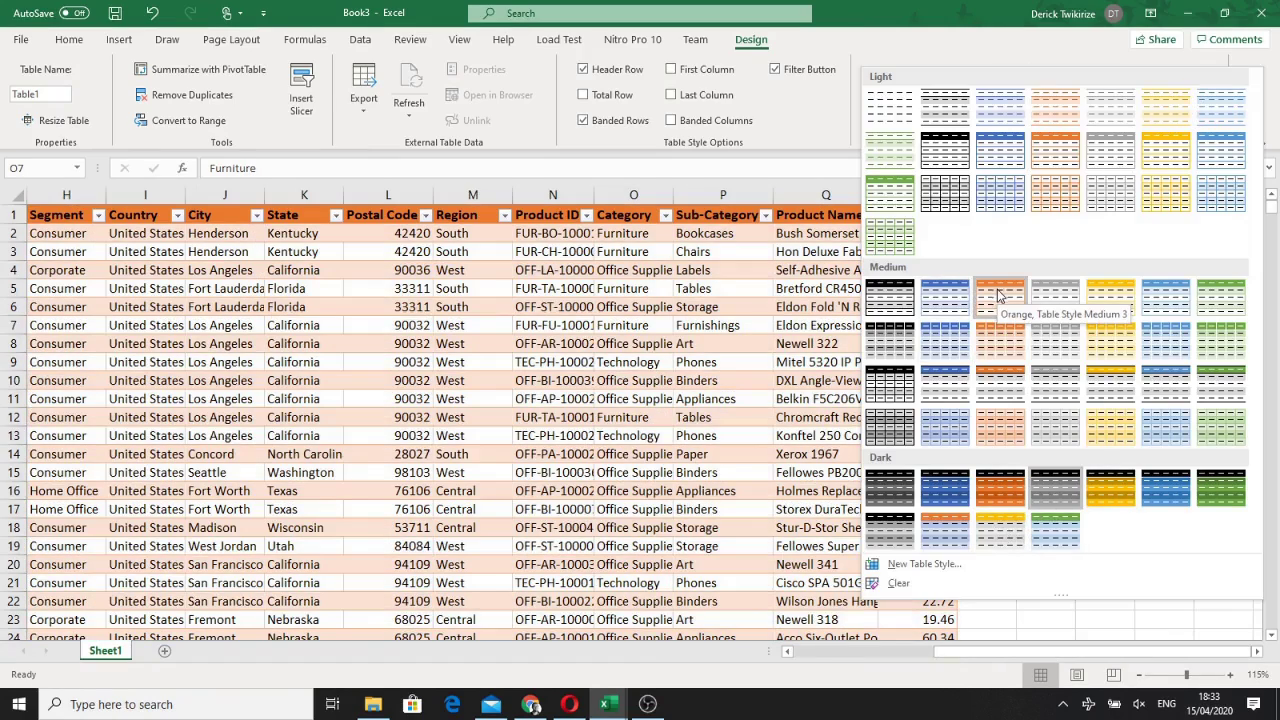
left_click(995, 298)
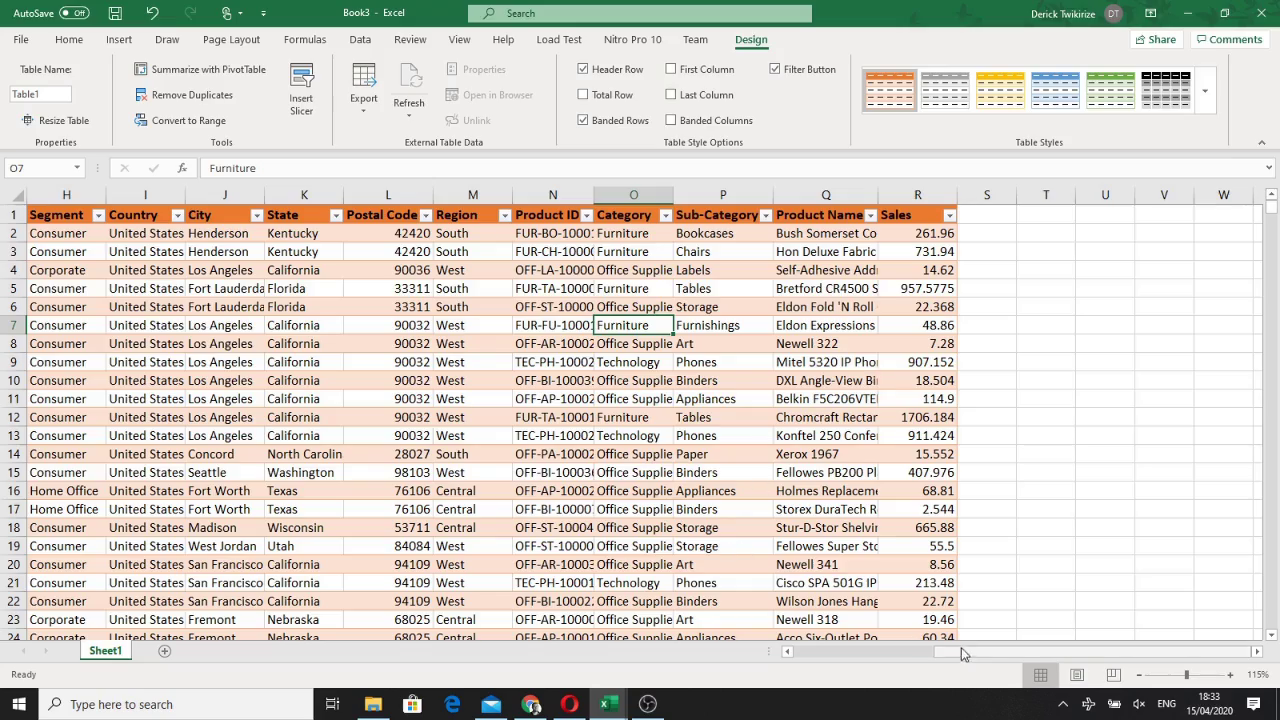
left_click_drag(960, 651, 695, 658)
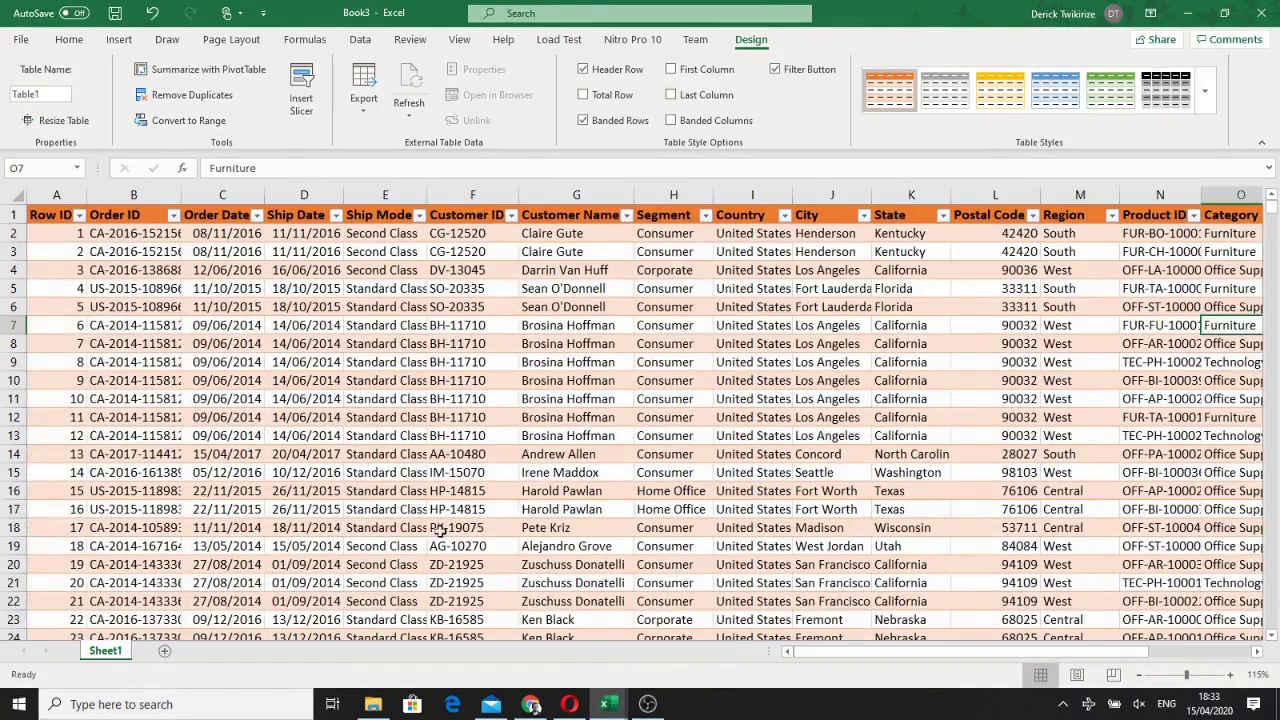
left_click(1137, 674)
left_click(1137, 674)
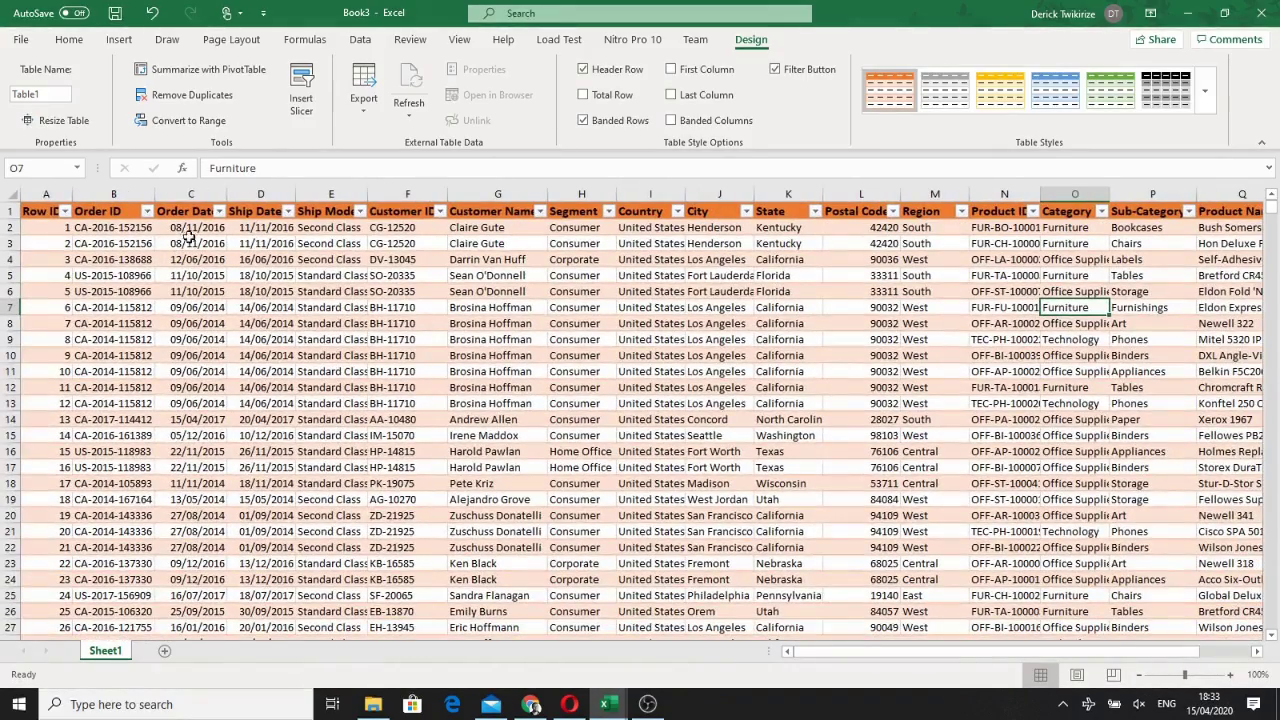
Step: Widen the Ship Date column and look over the remaining columns and rows of the table
left_click_drag(296, 194, 340, 194)
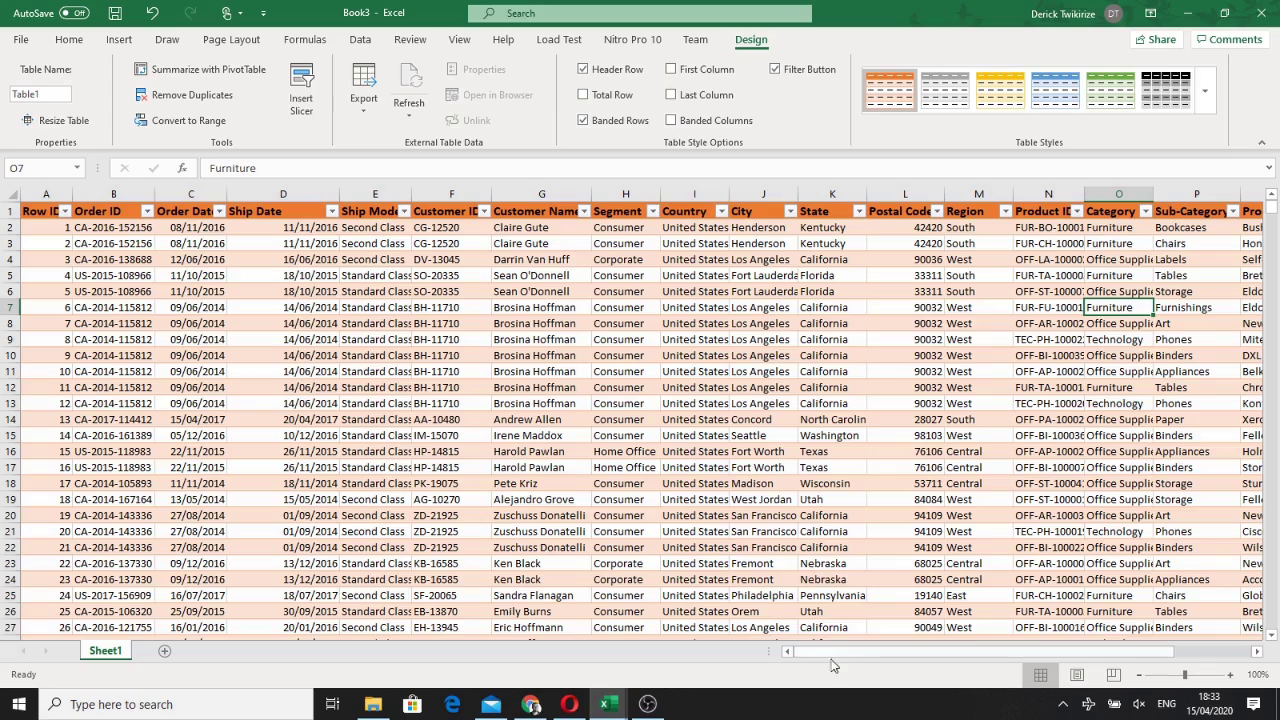
left_click_drag(820, 654, 898, 654)
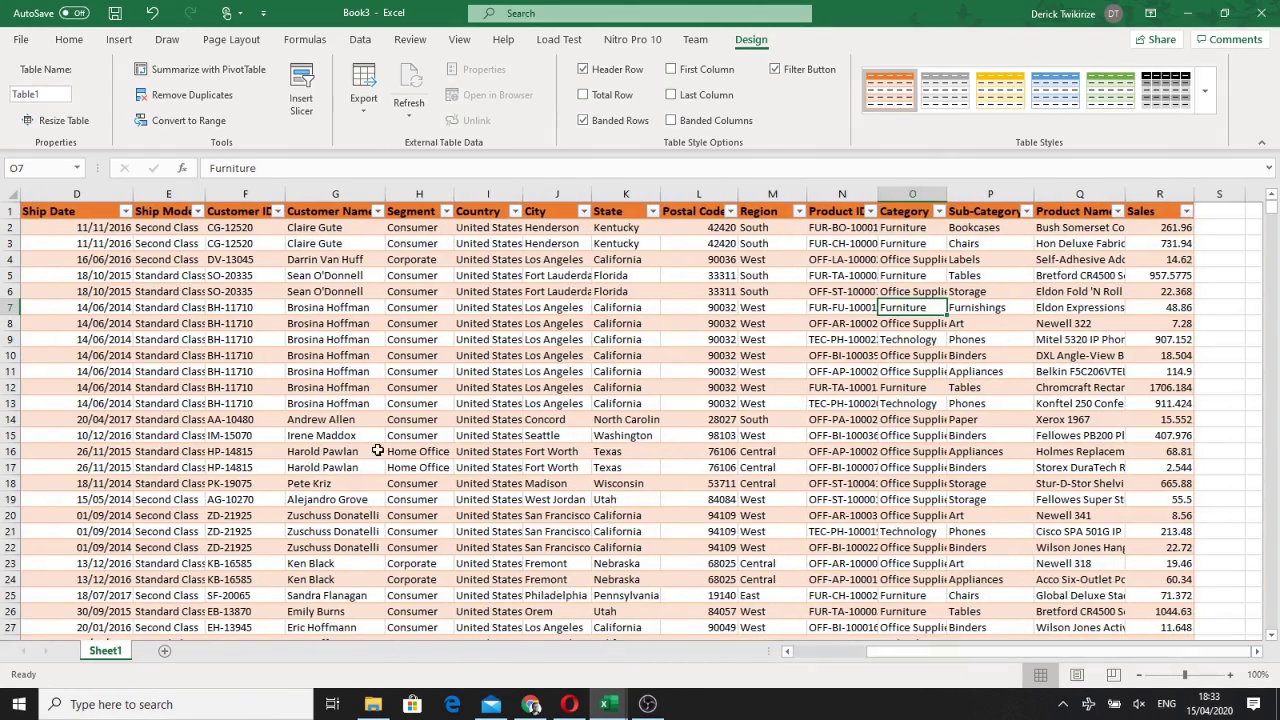
scroll(425, 443, "down", 10)
scroll(420, 449, "up", 10)
Step: View the Quick Analysis options for the values in the Sales column
left_click(1160, 200)
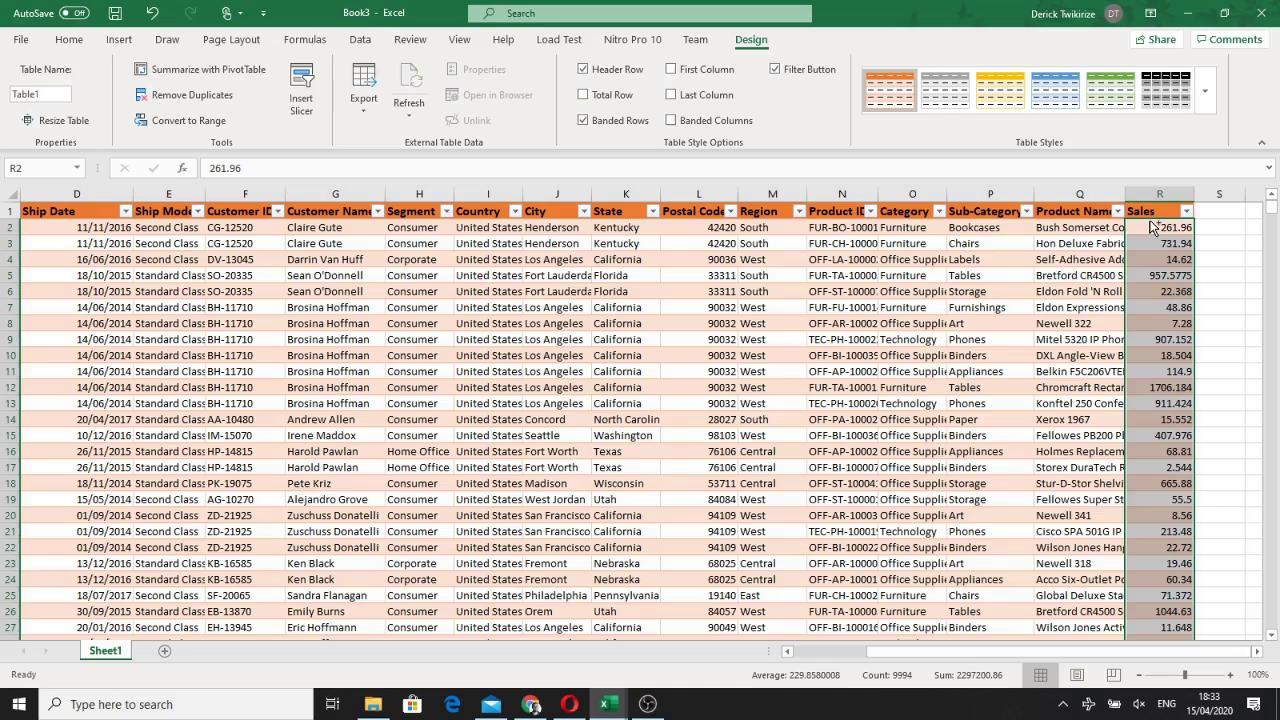
key("ctrl+q")
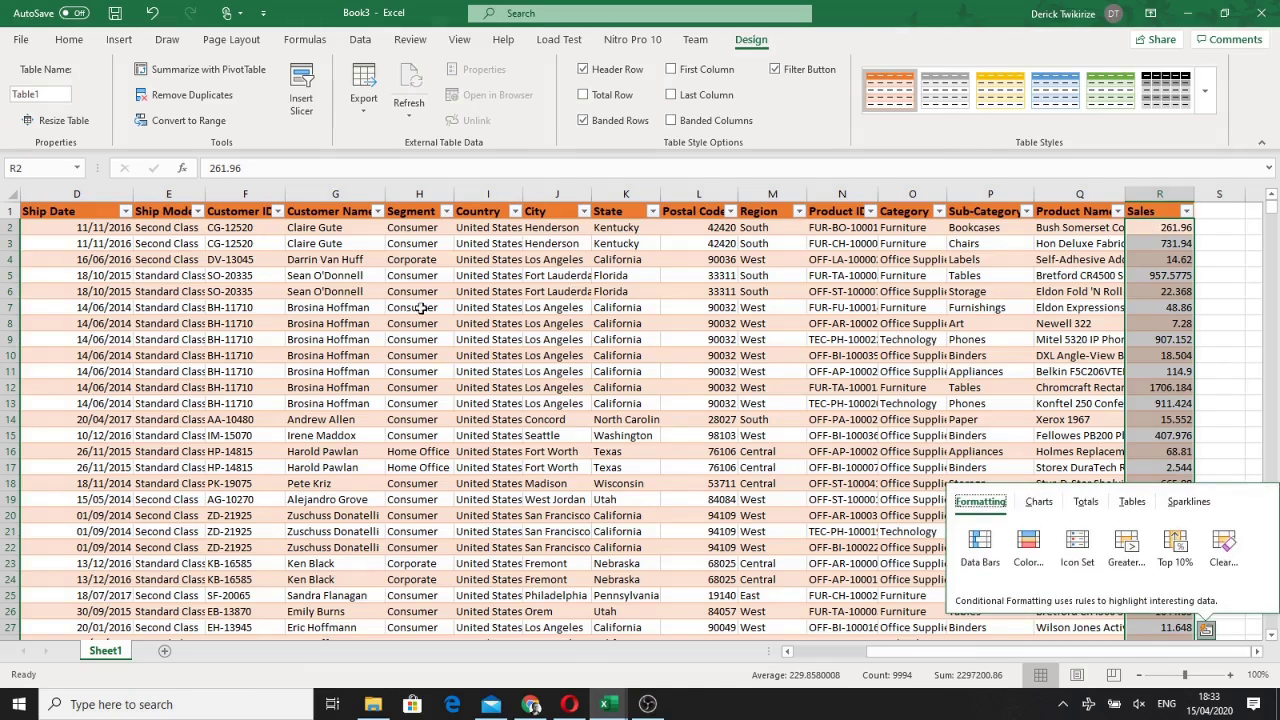
left_click(381, 401)
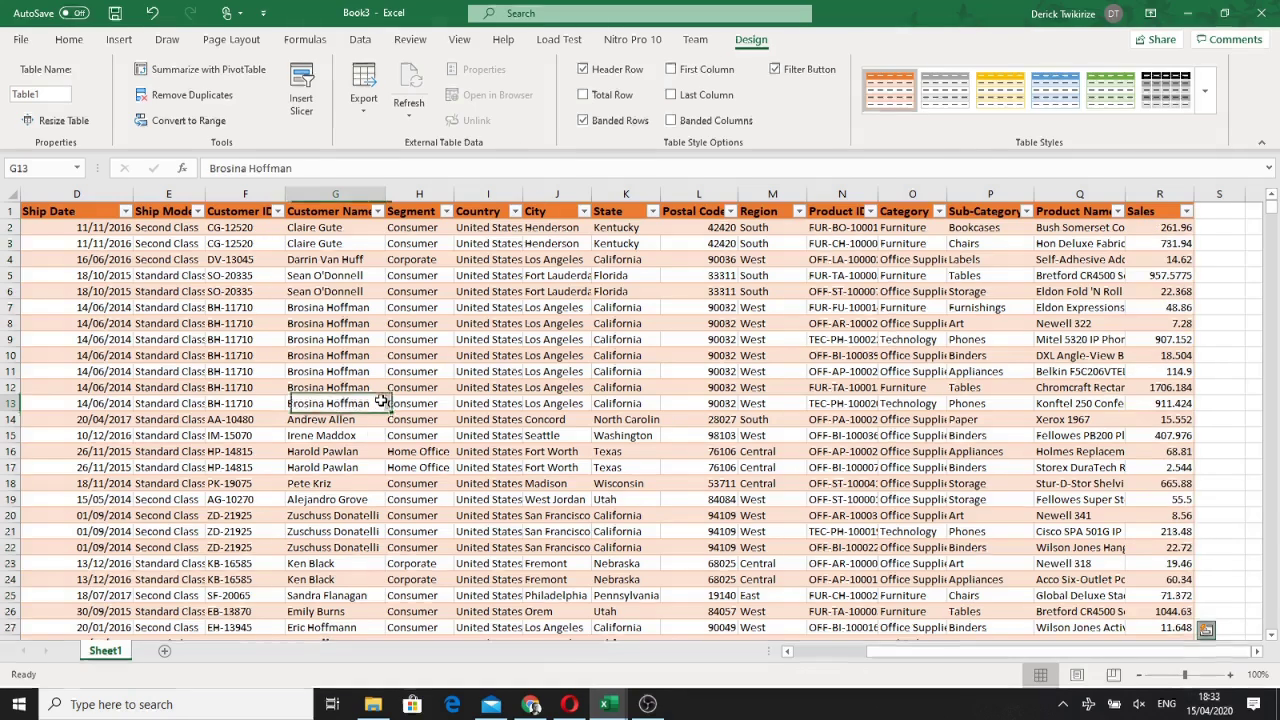
Step: Add a total row to the table and set its Row ID cell to the Count function
left_click(93, 193)
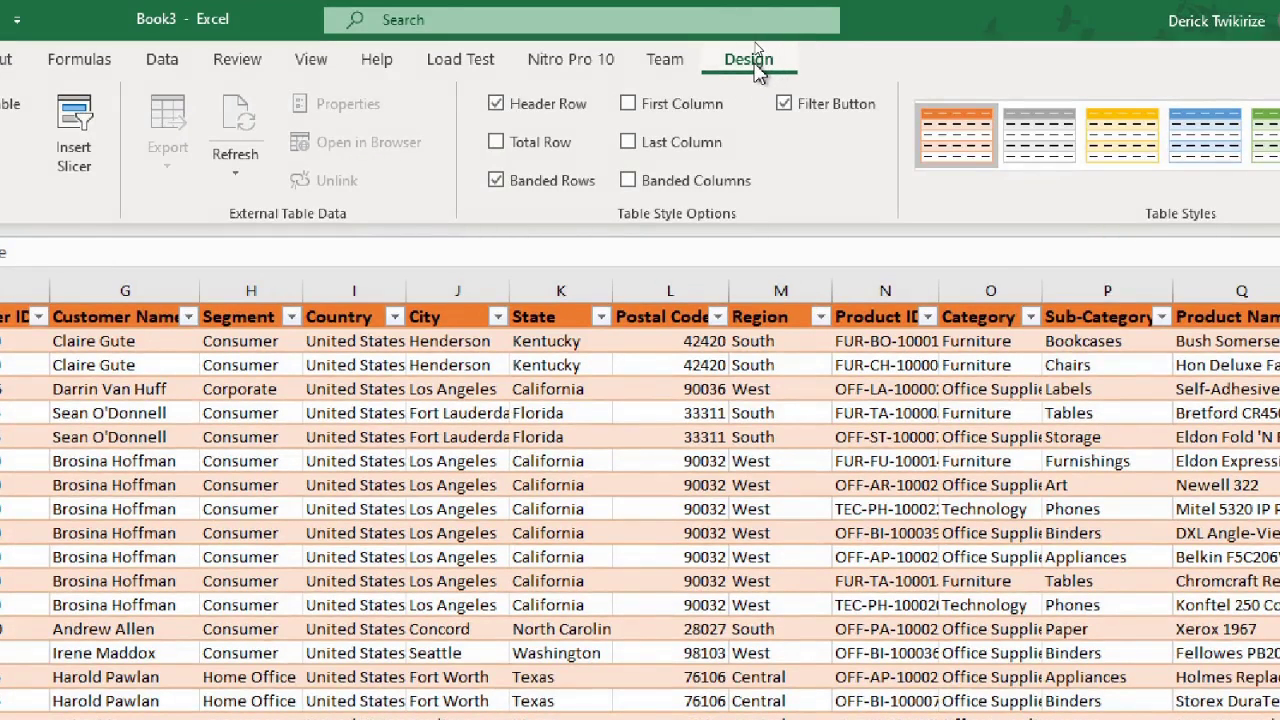
left_click(498, 145)
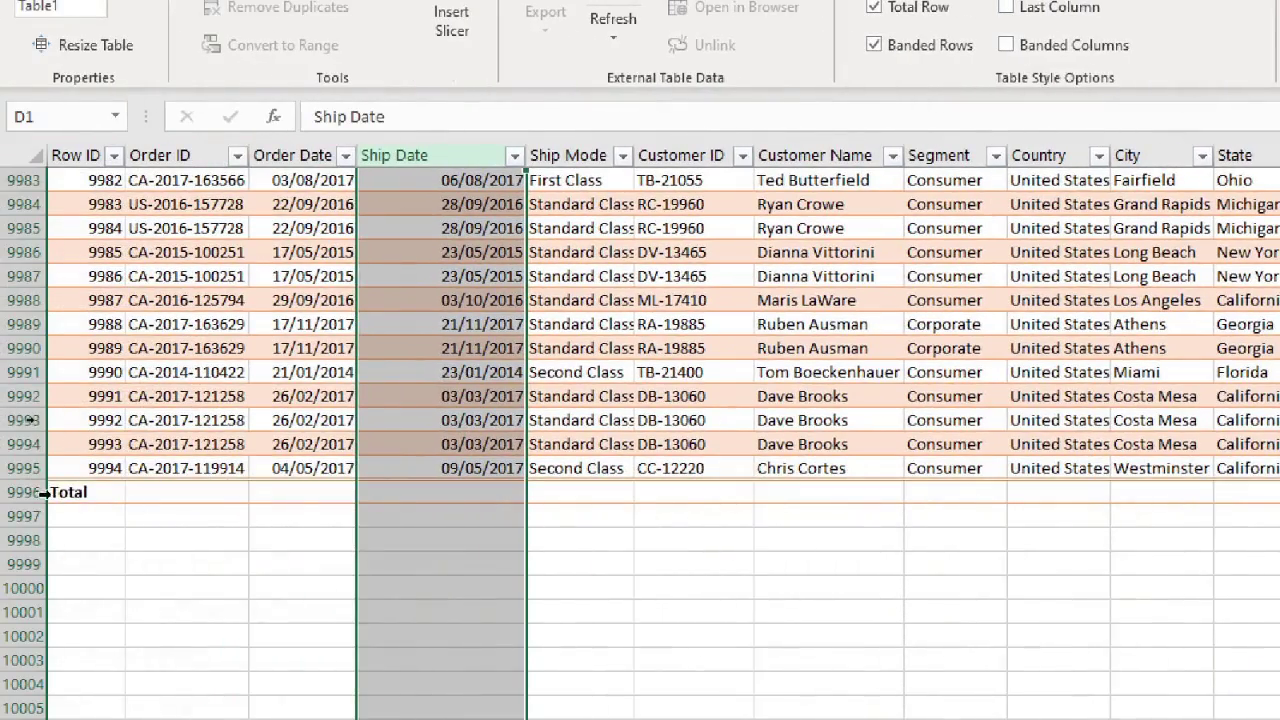
left_click(82, 492)
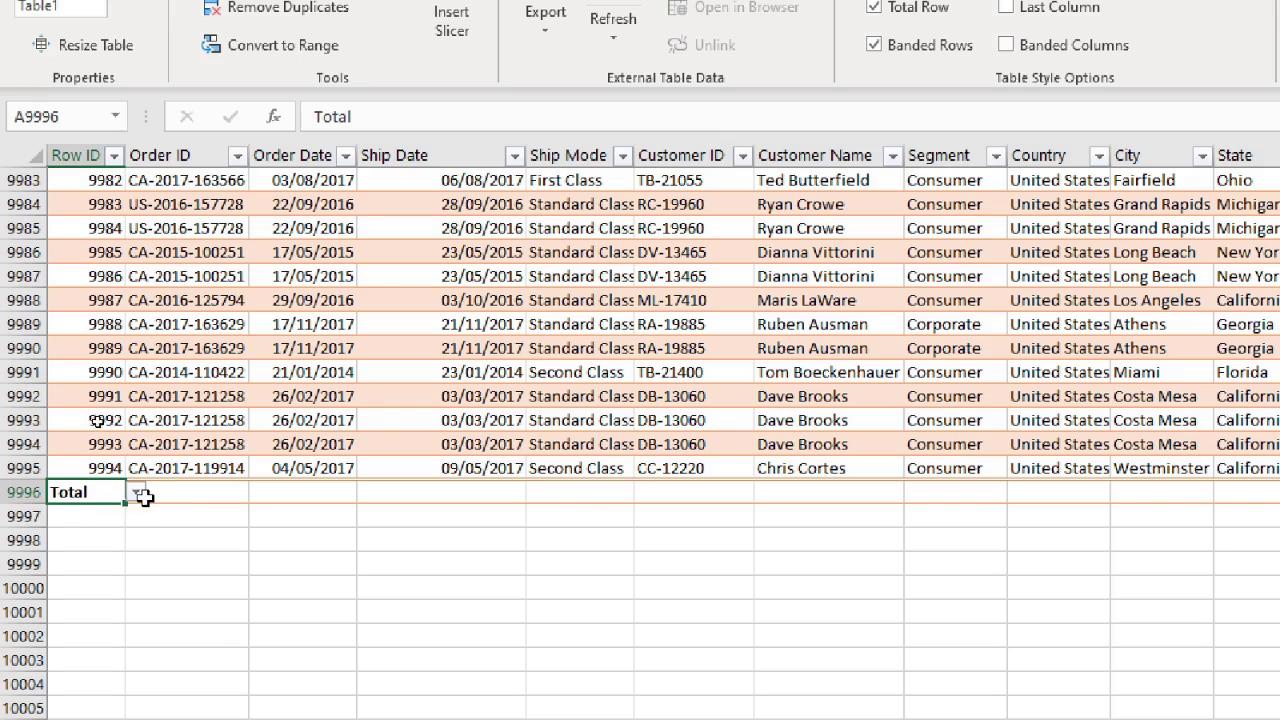
left_click(137, 497)
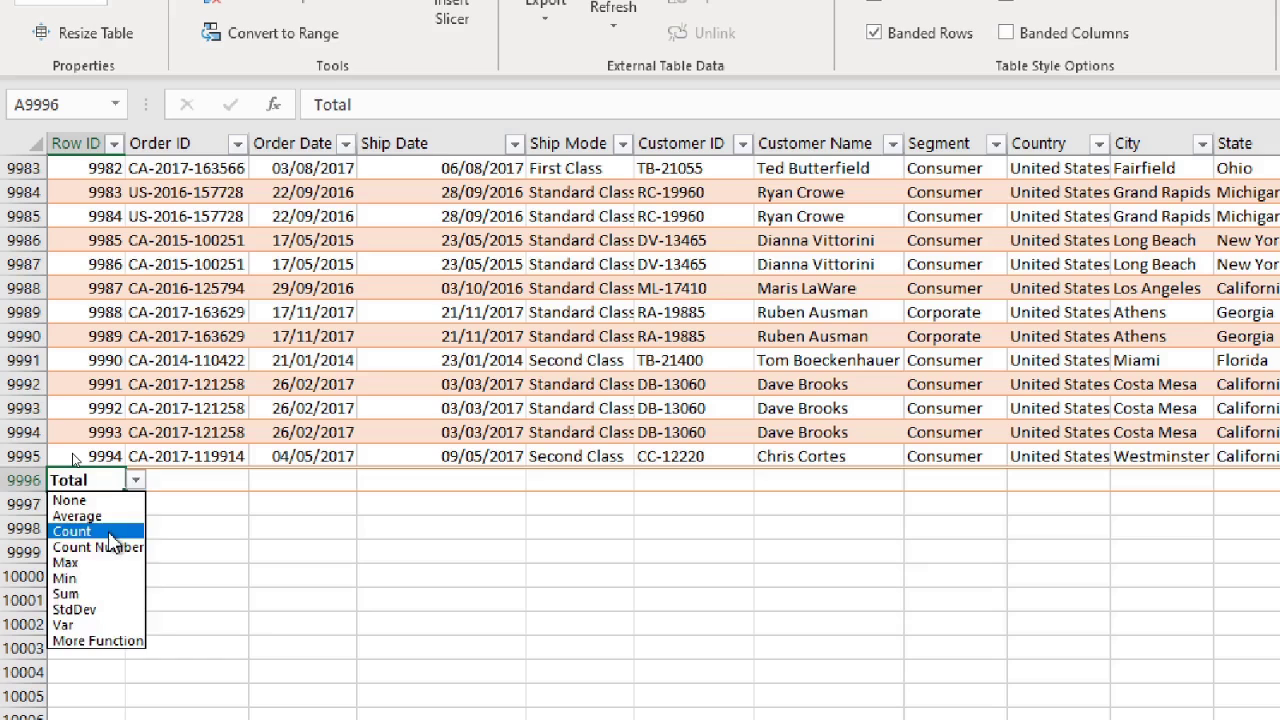
left_click(110, 533)
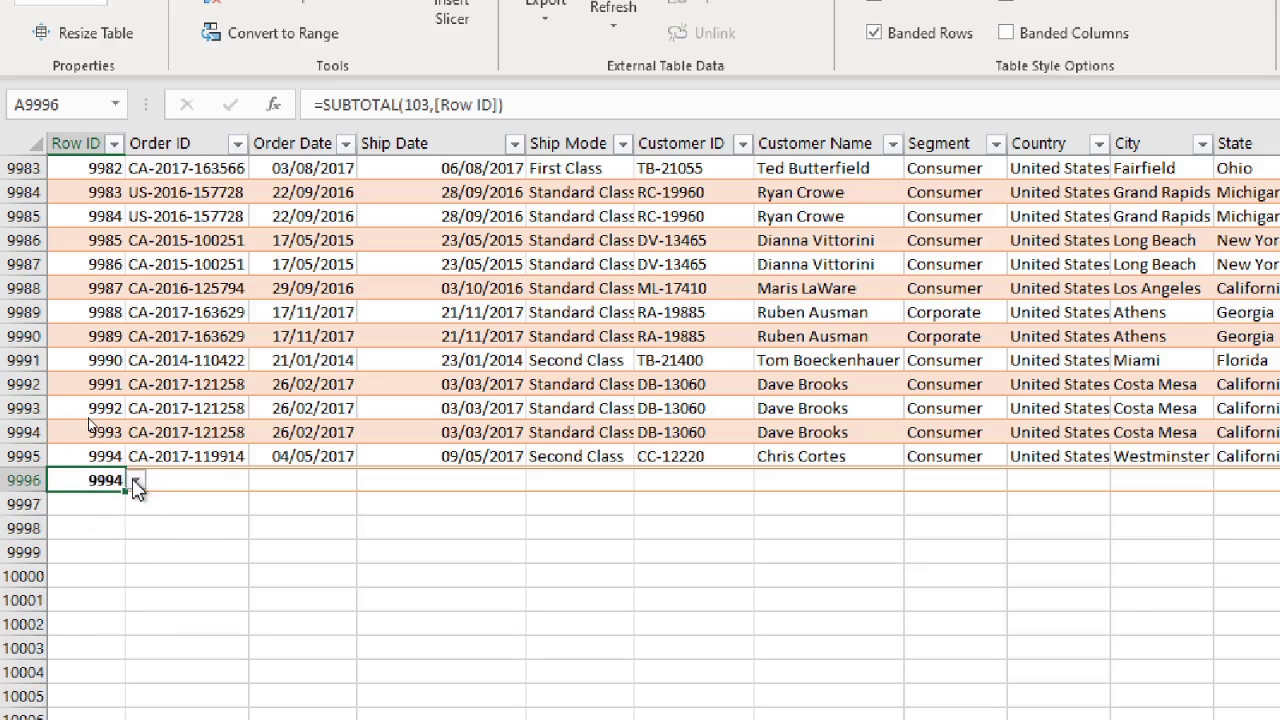
left_click(136, 481)
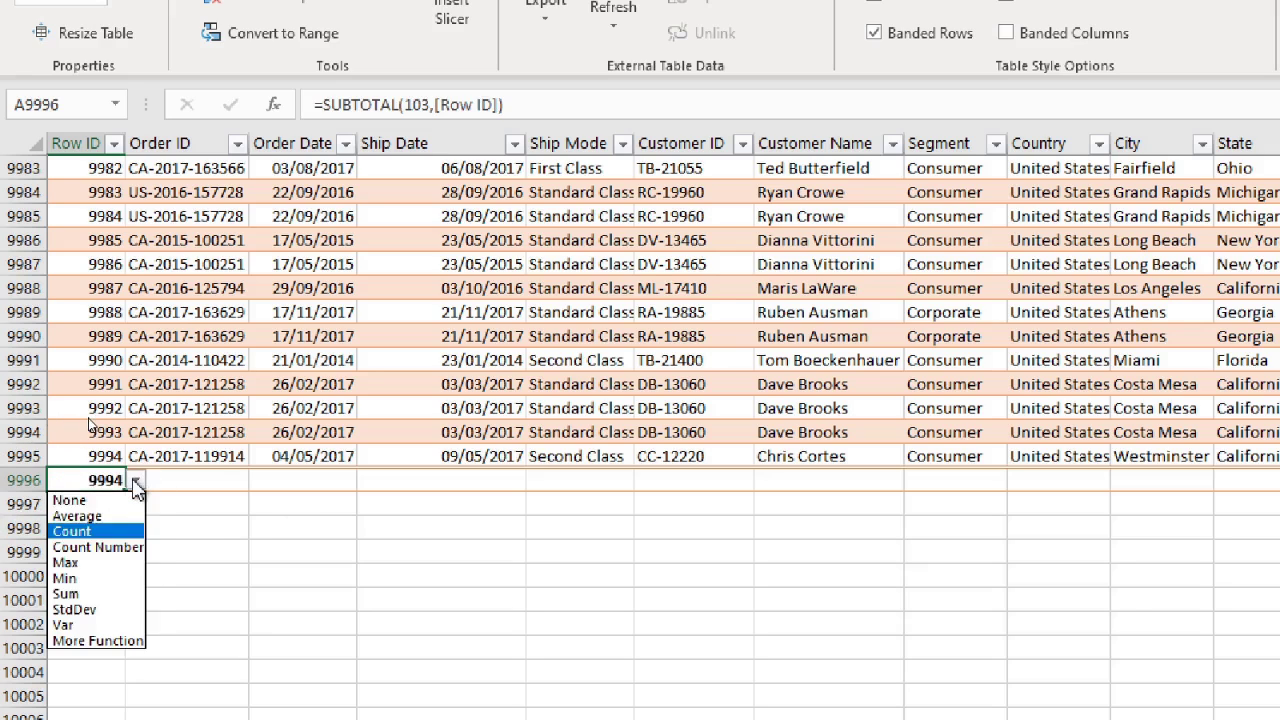
left_click(102, 546)
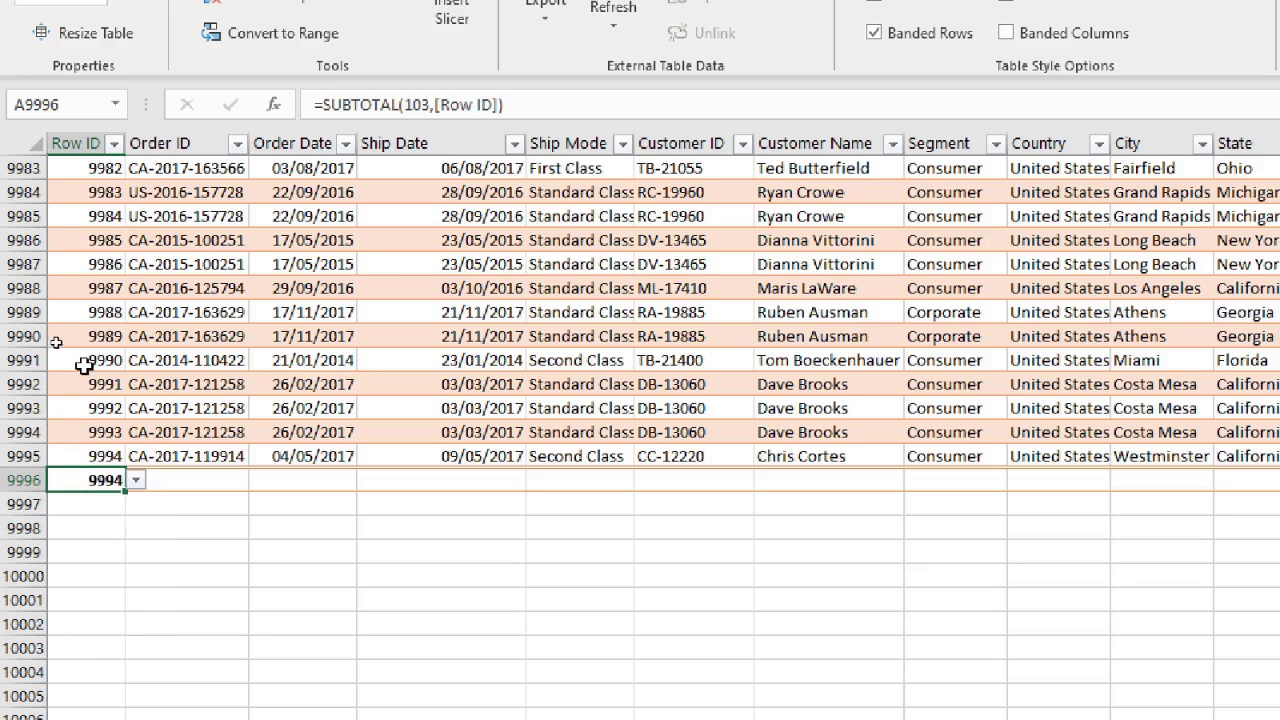
Step: Set the Order ID and Order Date cells in the total row to the Count function
key("ctrl+a")
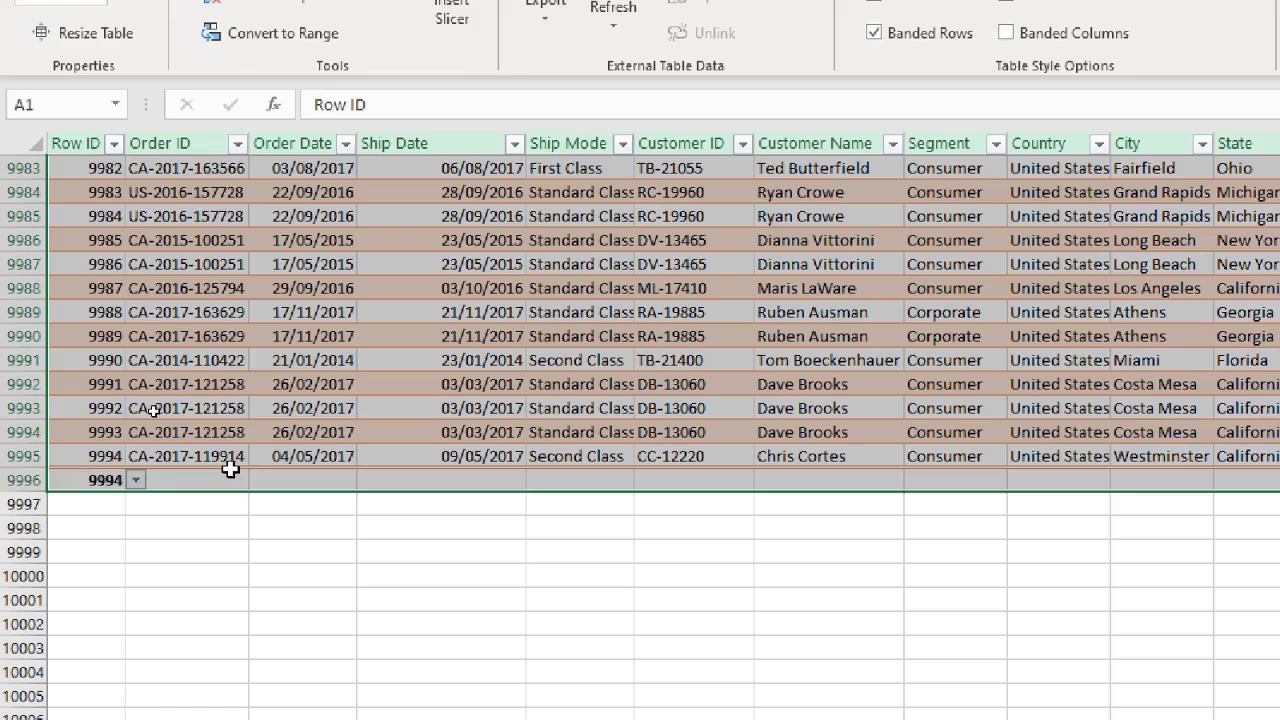
left_click(171, 478)
left_click(260, 481)
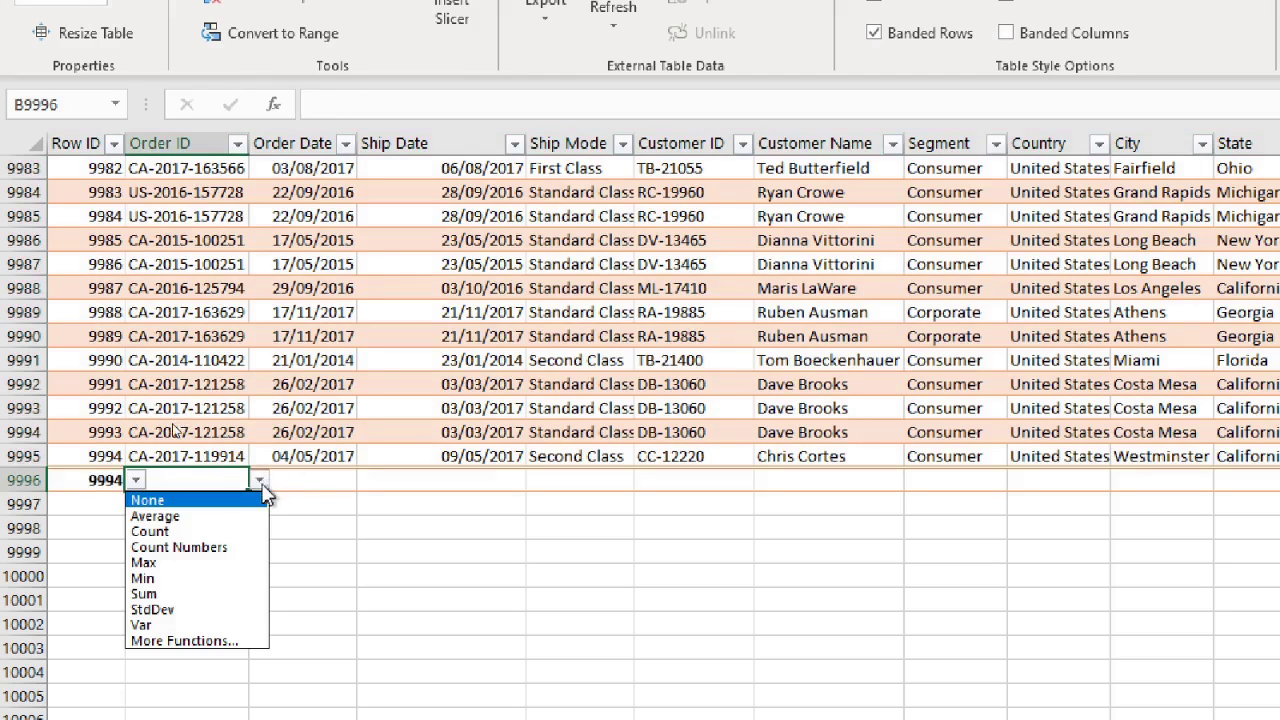
left_click(176, 535)
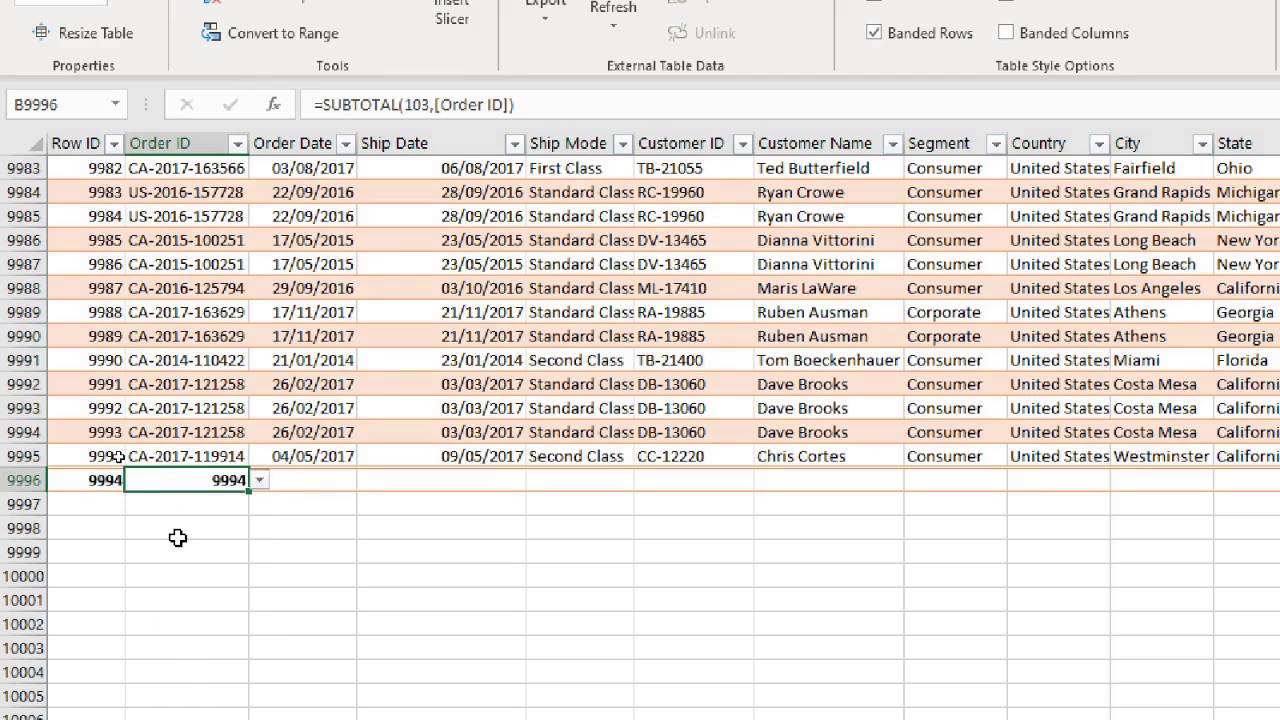
left_click(312, 473)
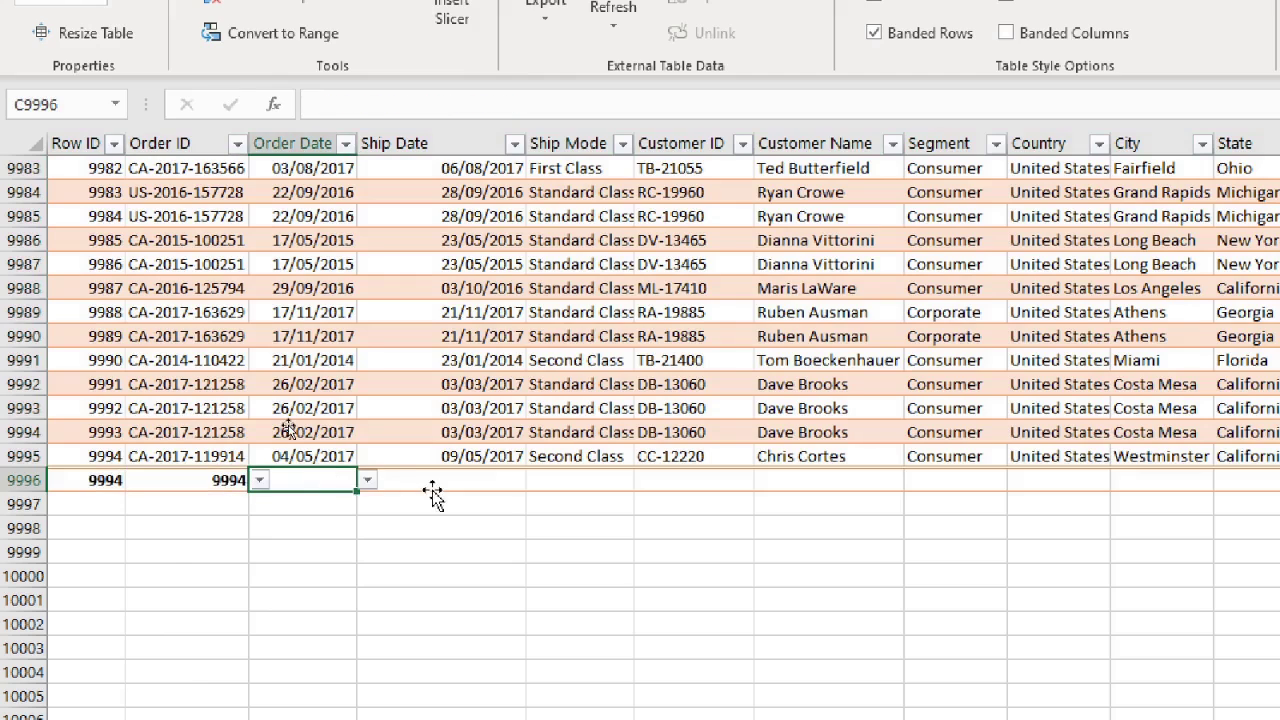
left_click(368, 481)
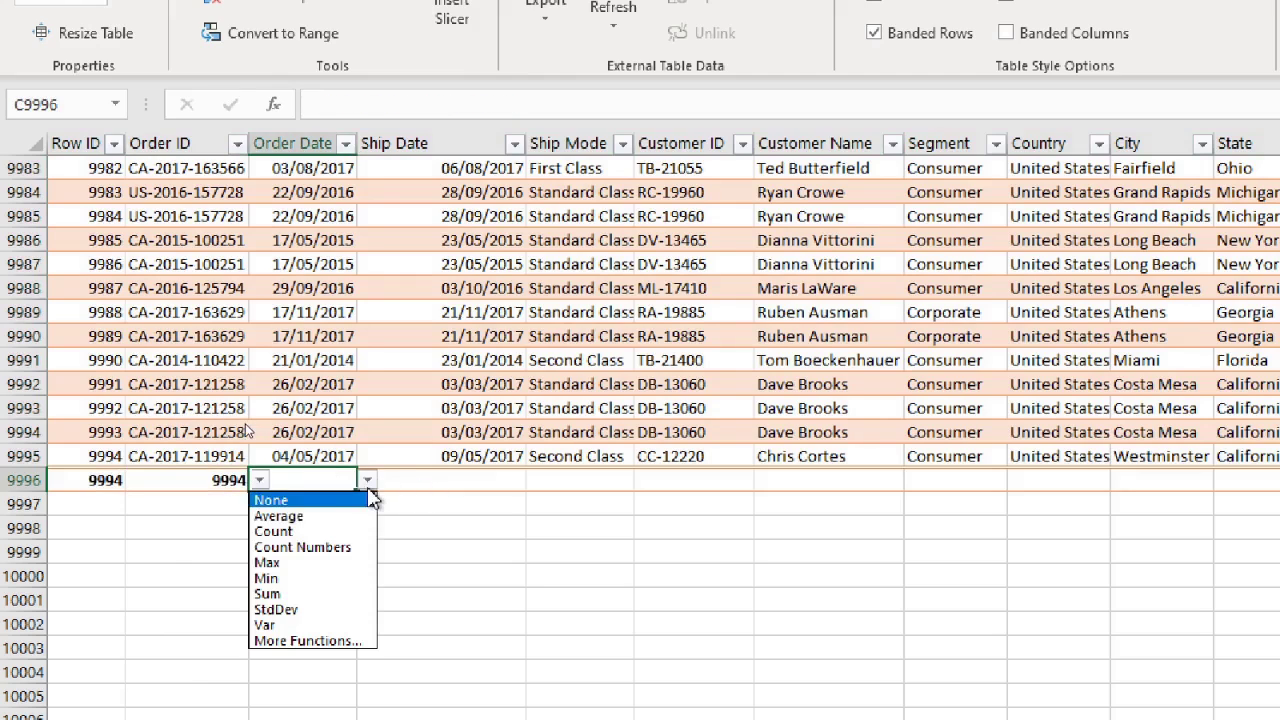
left_click(312, 535)
Step: Select the whole Order ID column and look through the table's last rows down to the total row
scroll(385, 488, "up", 10)
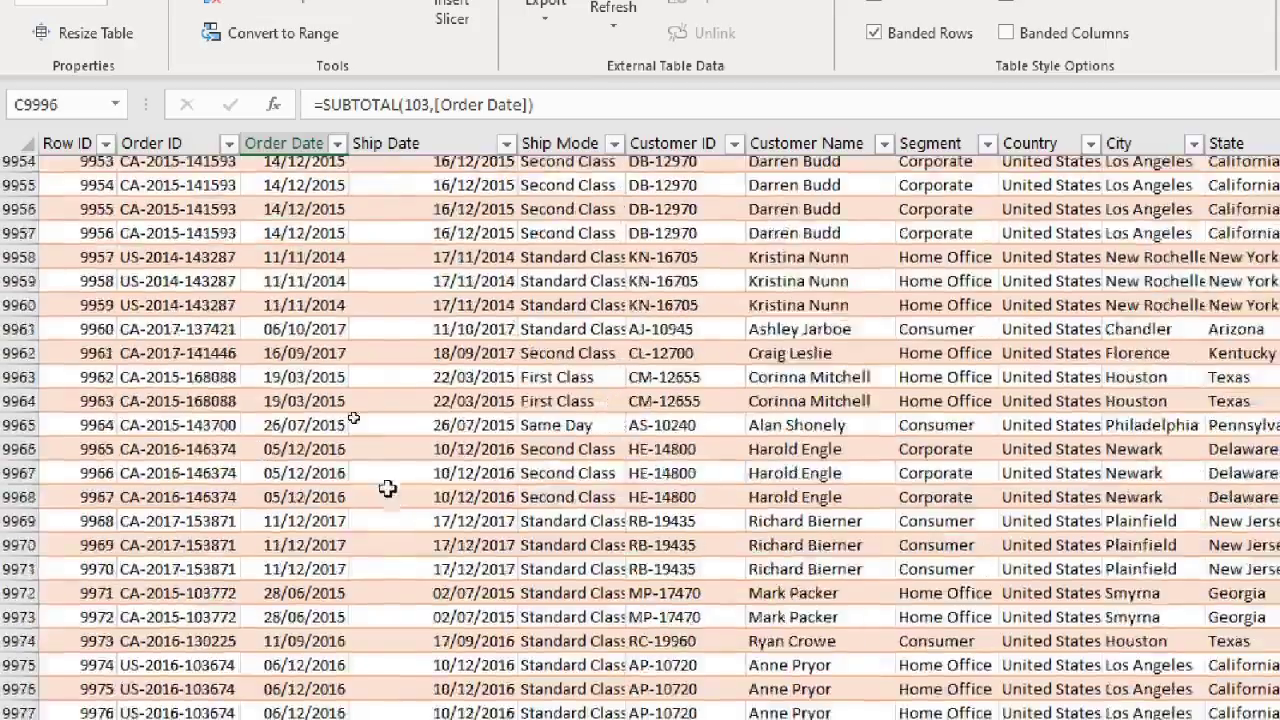
scroll(385, 488, "up", 8)
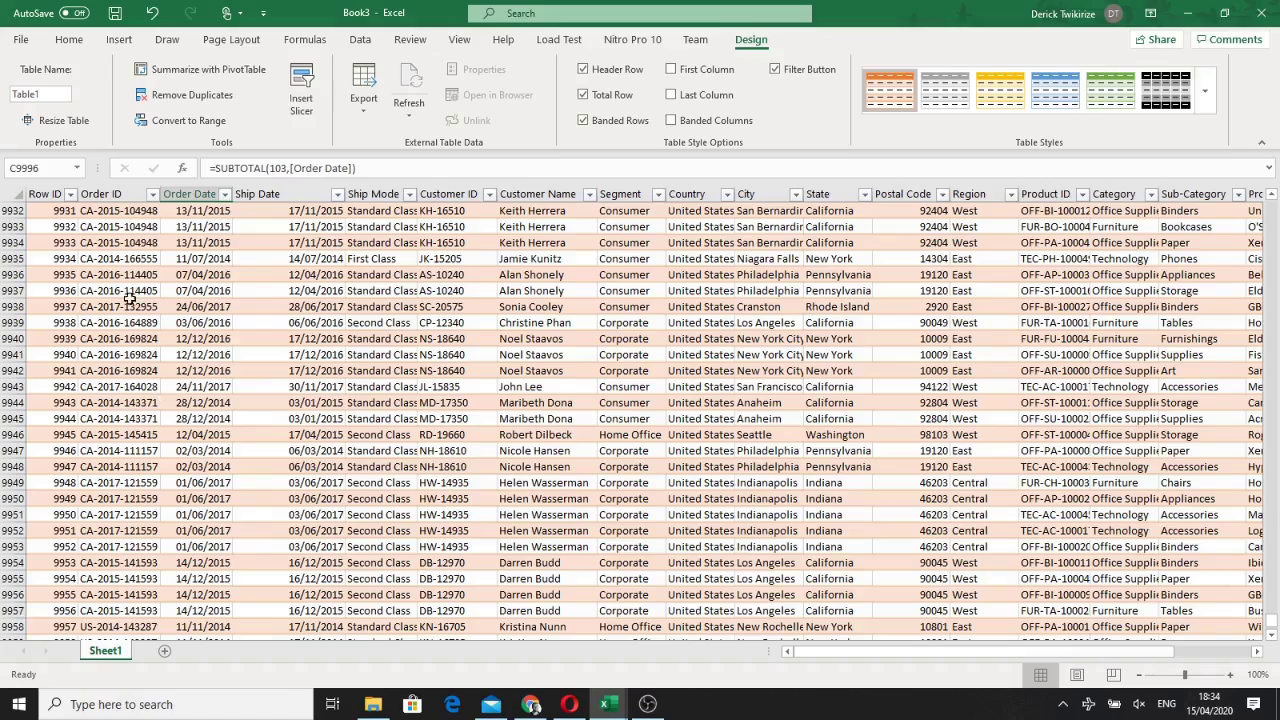
scroll(136, 219, "up", 8)
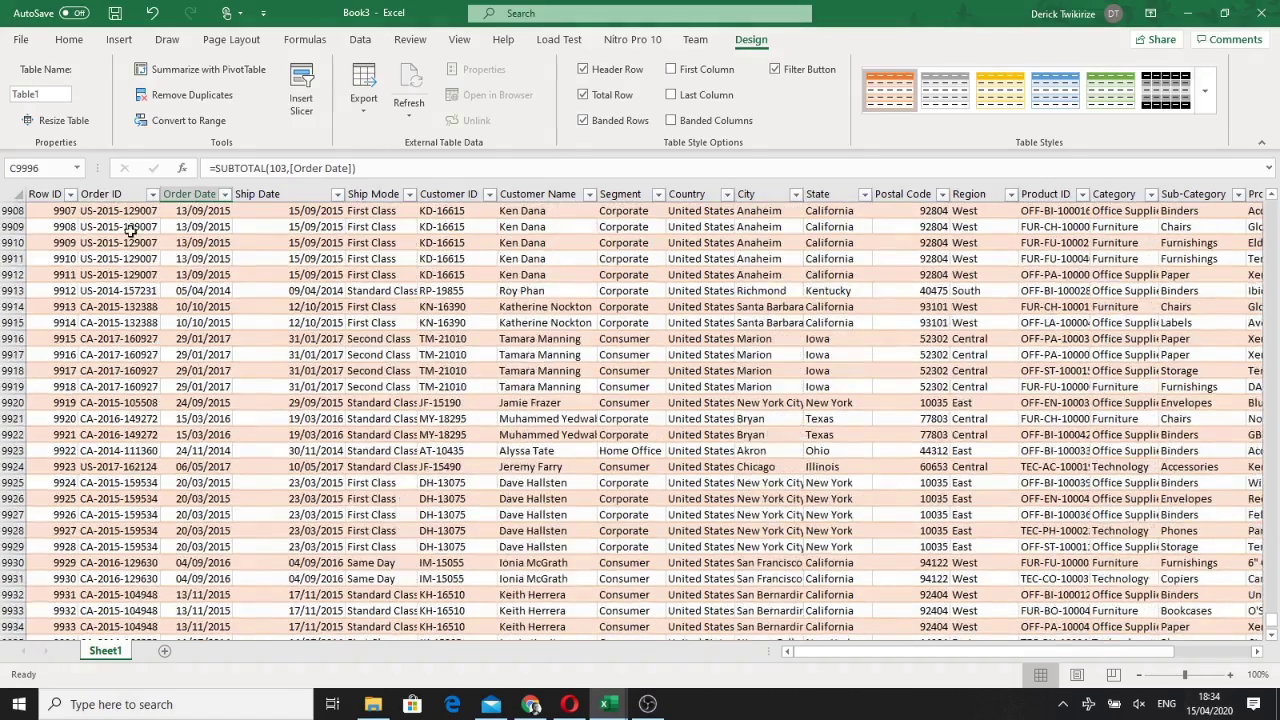
left_click(113, 190)
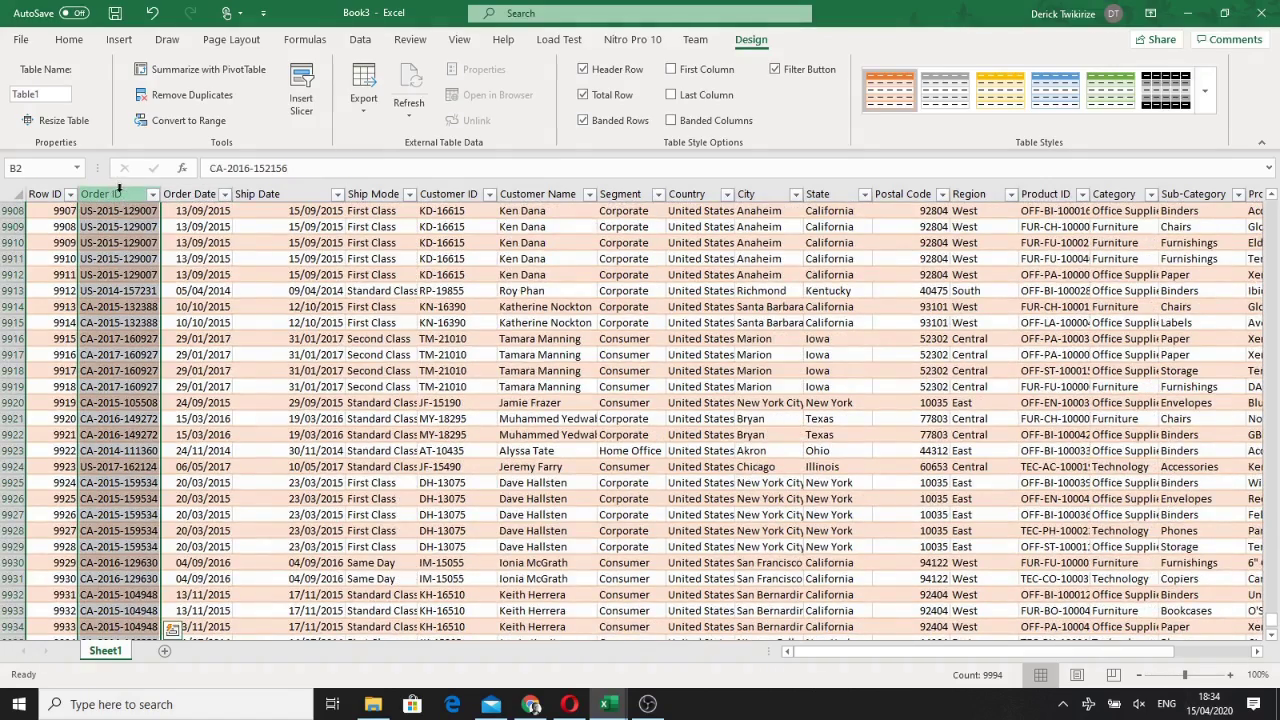
left_click(118, 193)
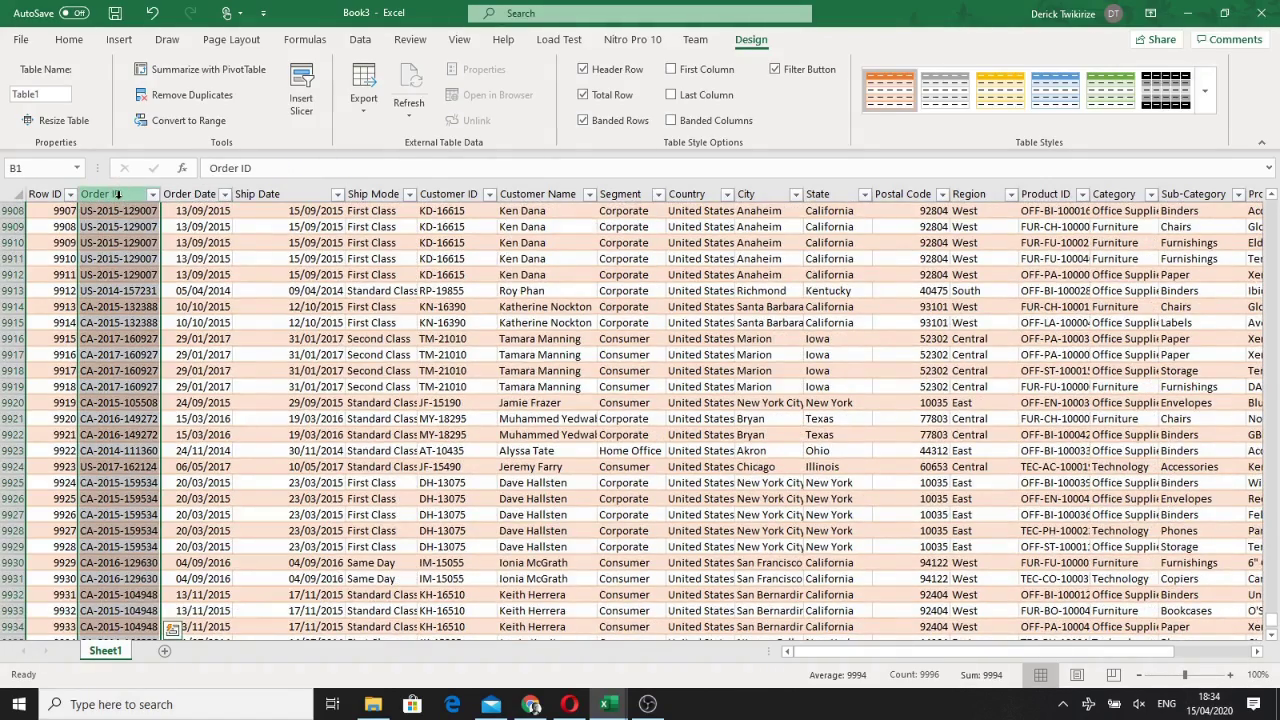
scroll(698, 516, "down", 6)
scroll(698, 516, "up", 7)
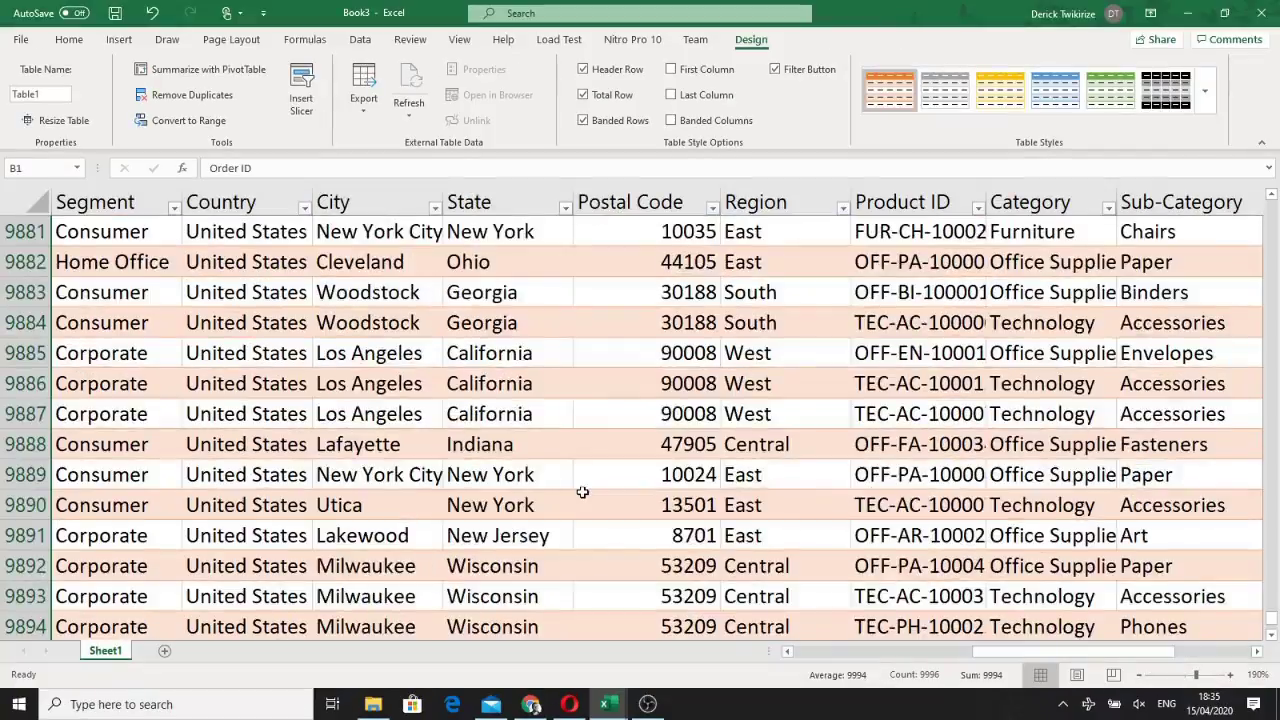
scroll(583, 492, "down", 9)
scroll(583, 492, "down", 14)
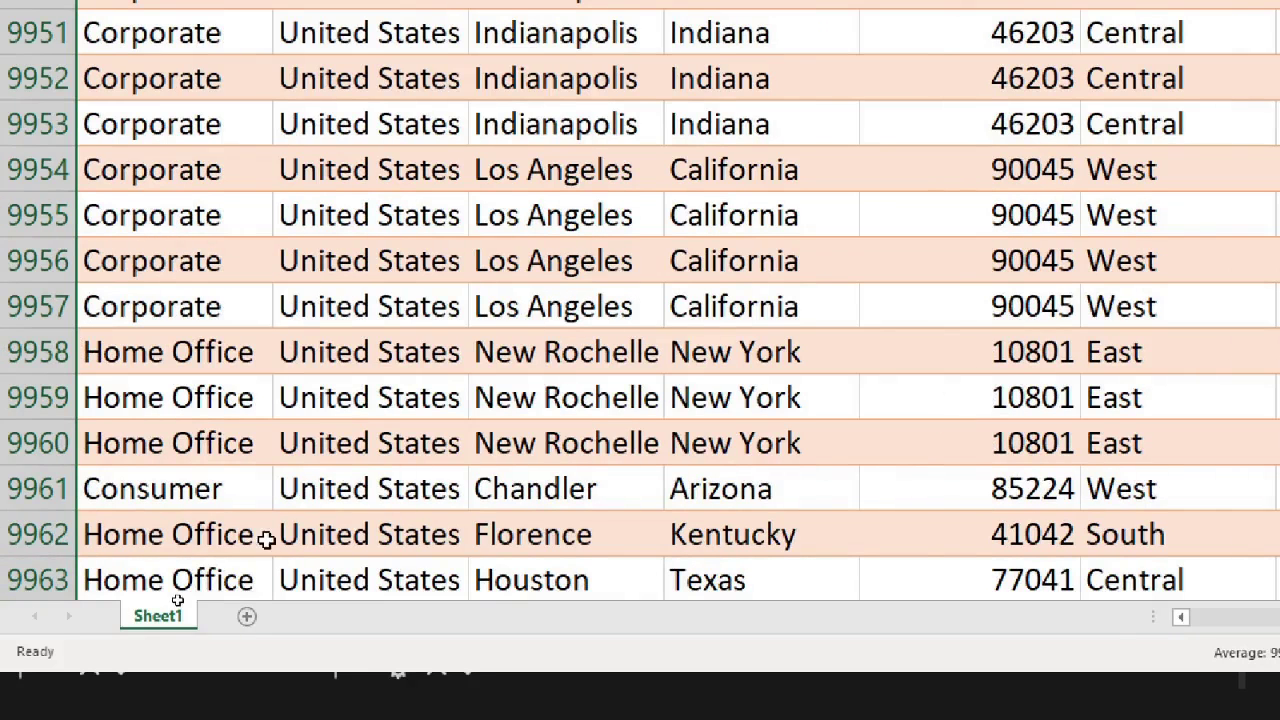
scroll(173, 570, "down", 2)
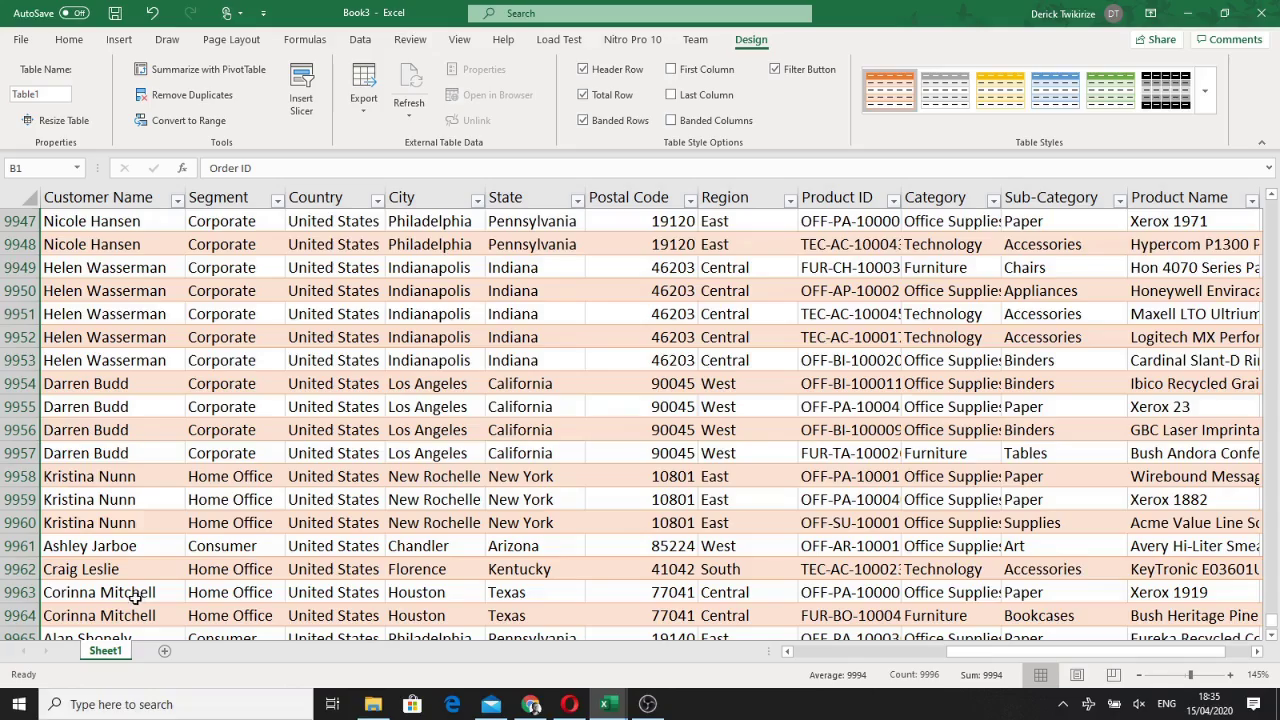
scroll(136, 597, "down", 20)
scroll(138, 580, "up", 4)
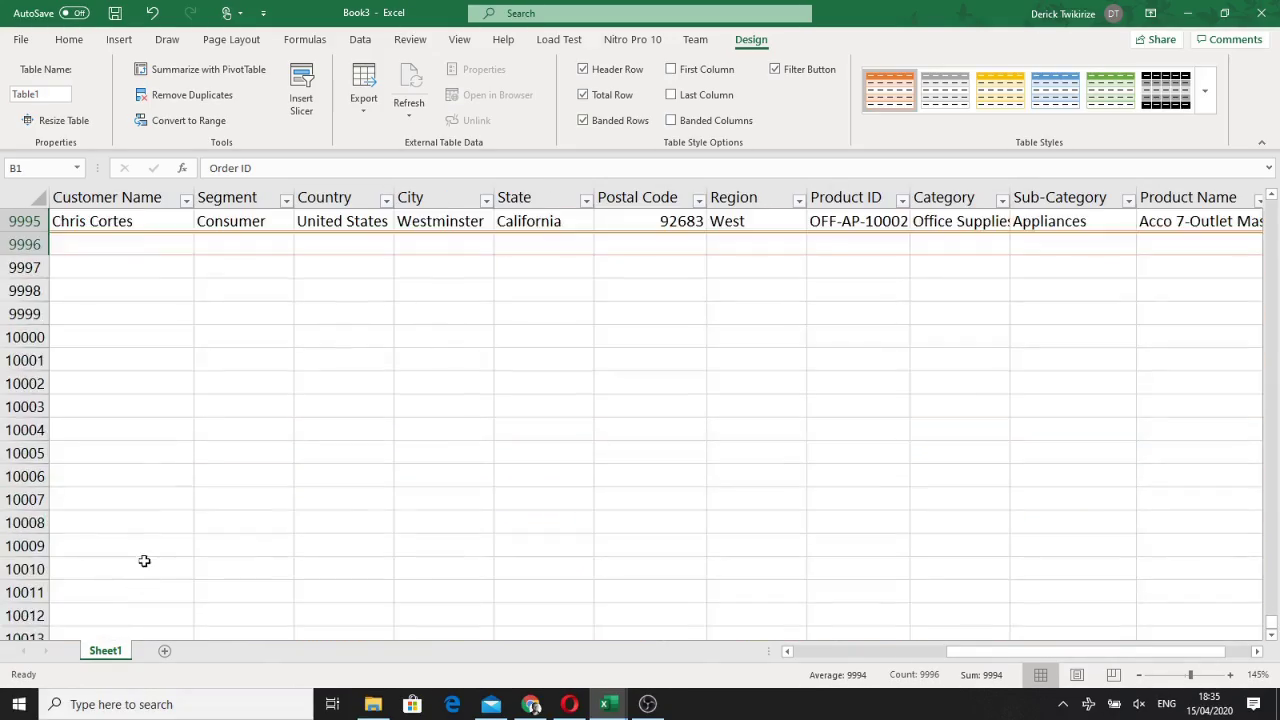
scroll(144, 558, "up", 2)
left_click(131, 390)
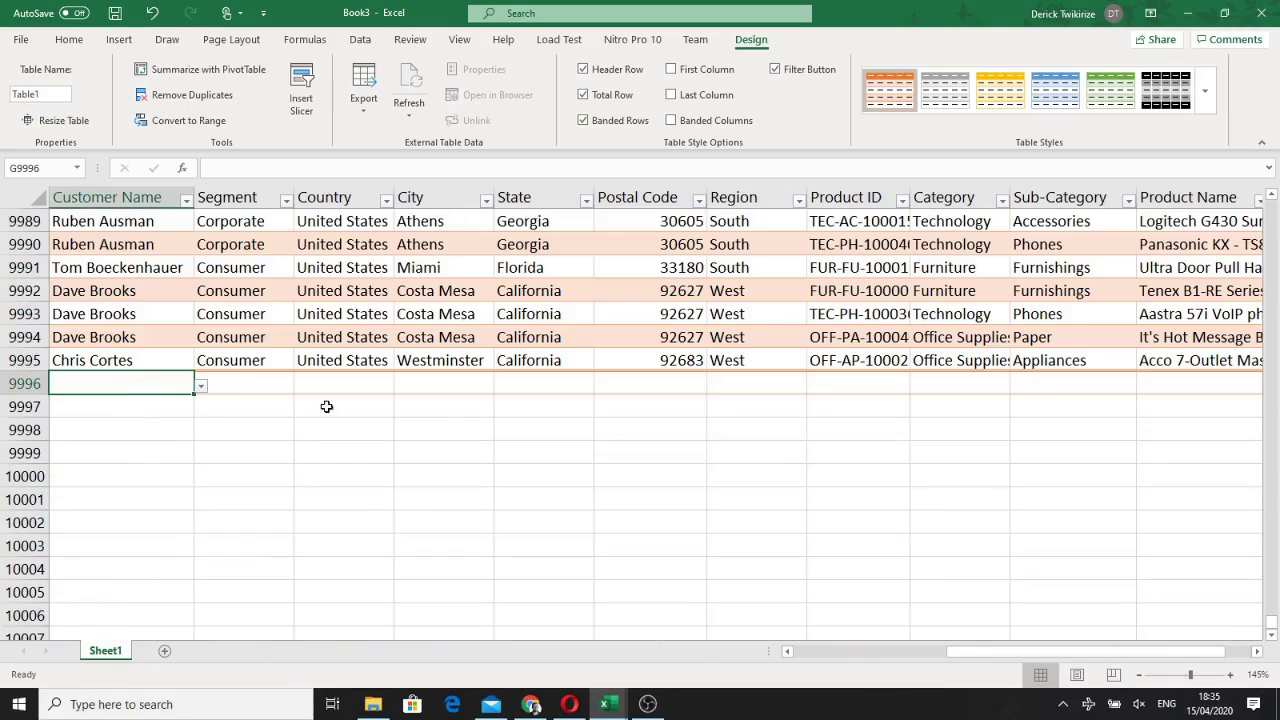
Step: Select the whole Sales column from its header and view its last values and total
left_click_drag(1006, 651, 1109, 650)
scroll(1192, 588, "up", 1)
scroll(1192, 588, "up", 20)
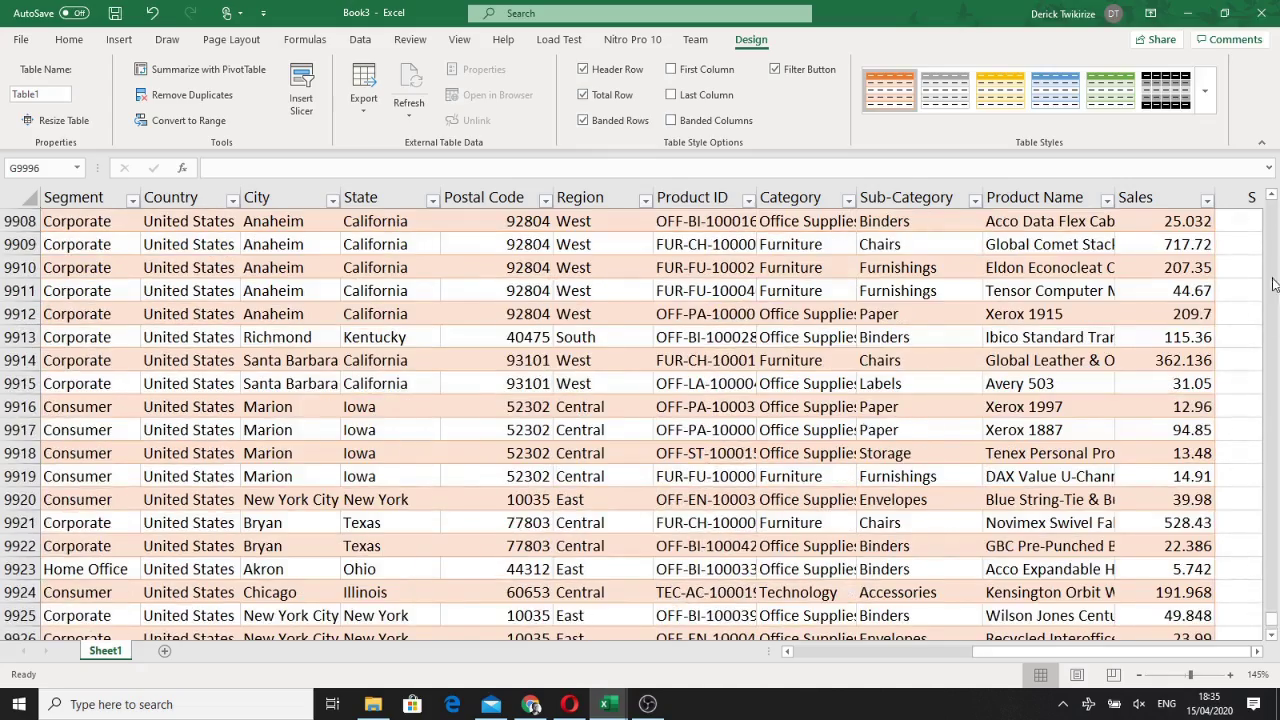
left_click_drag(1274, 622, 1274, 205)
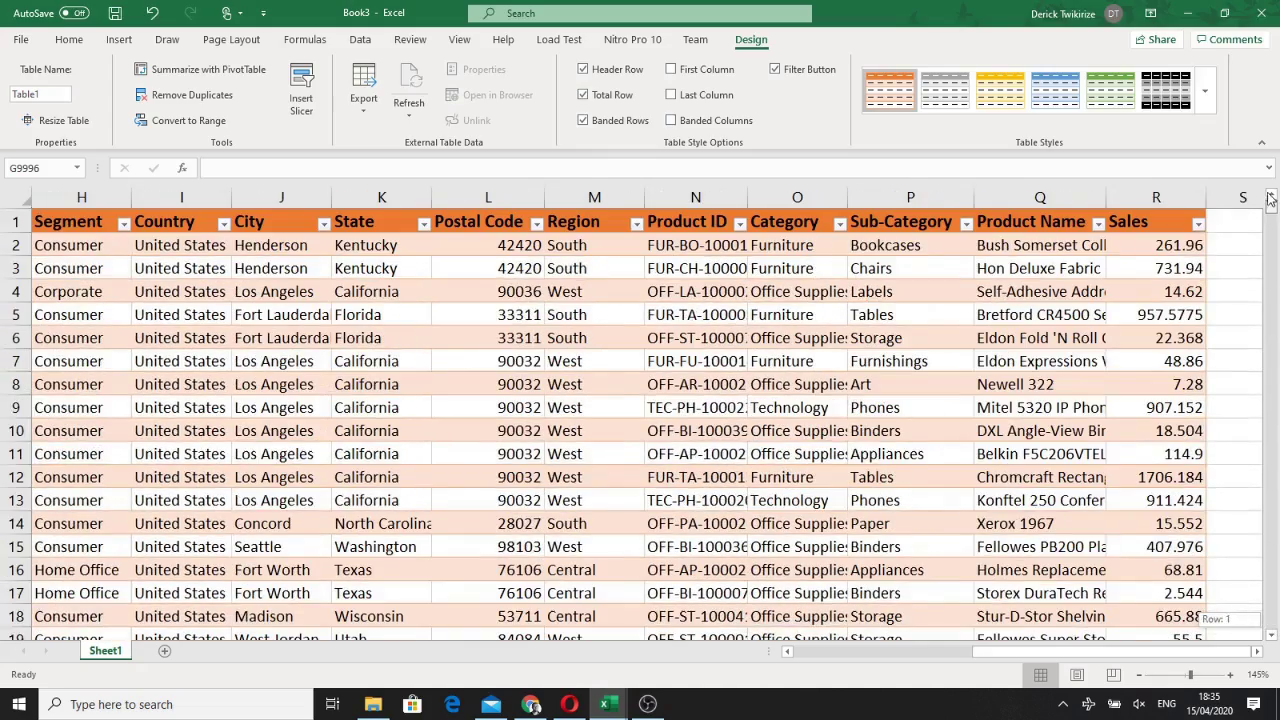
left_click(1203, 229)
key("ctrl+shift+Down")
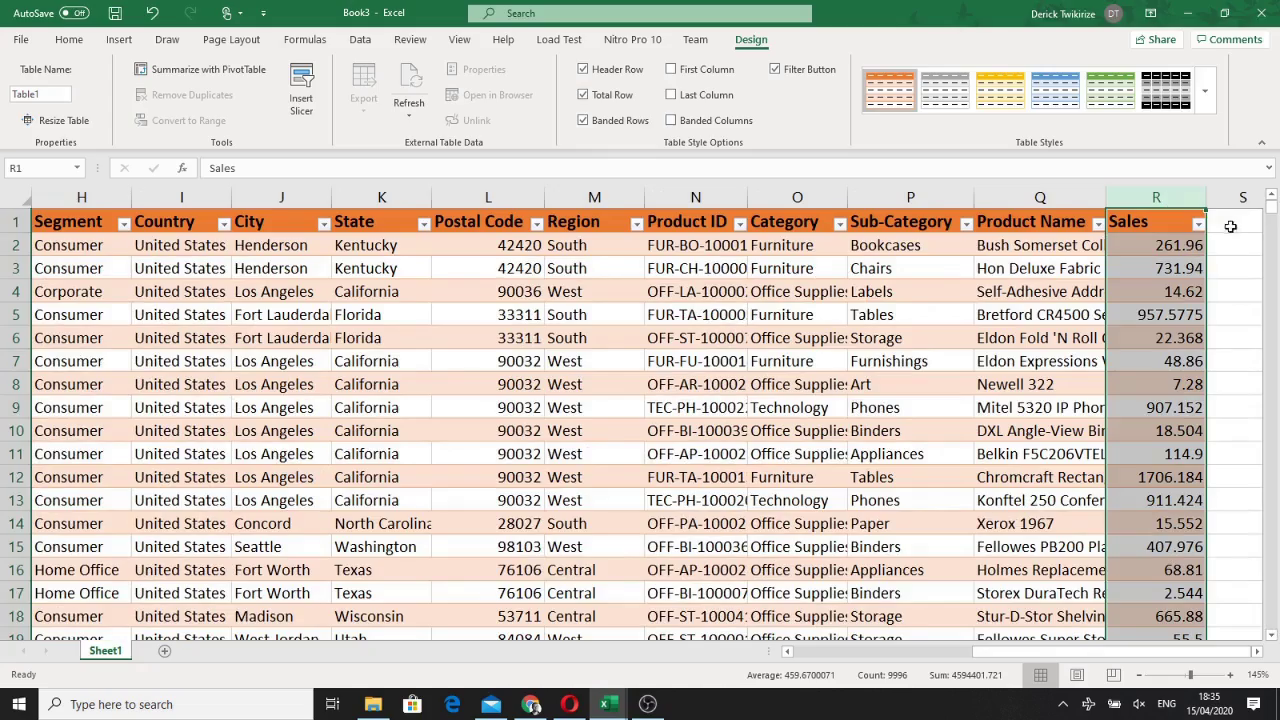
left_click_drag(1268, 215, 1269, 632)
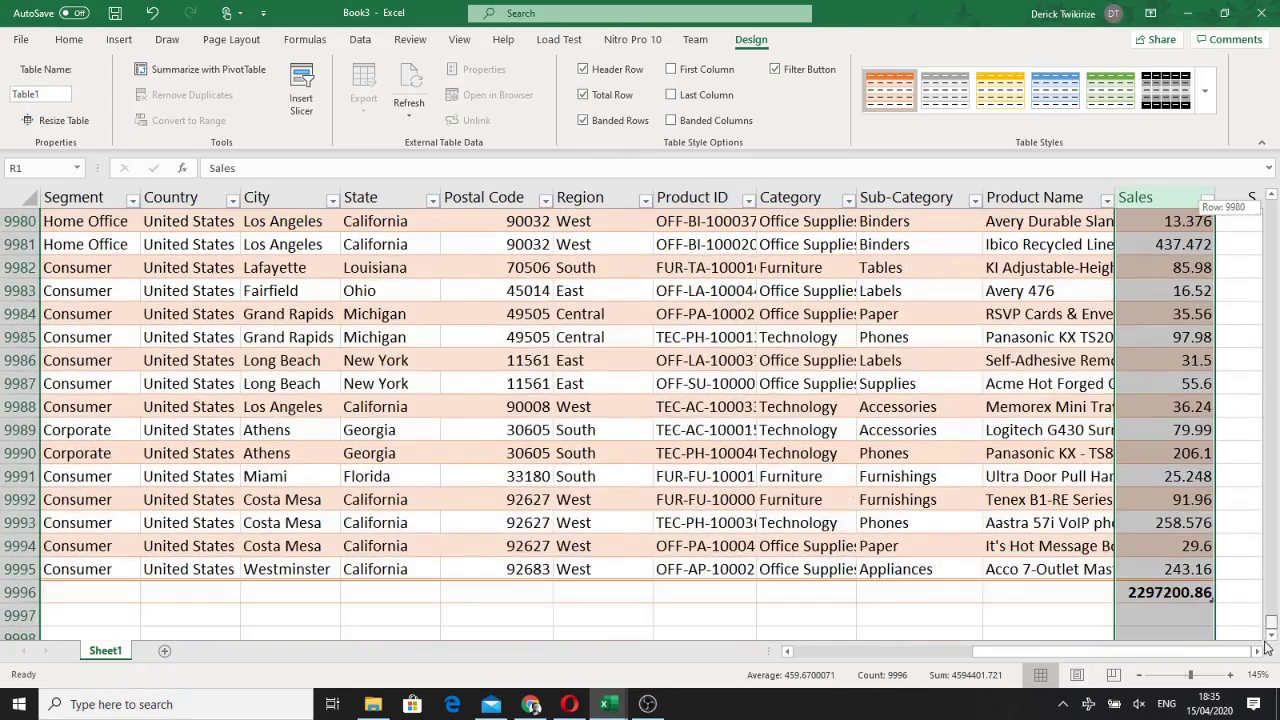
Step: Choose the Sum function for the Sales cell in the total row
left_click(1203, 592)
left_click(1222, 594)
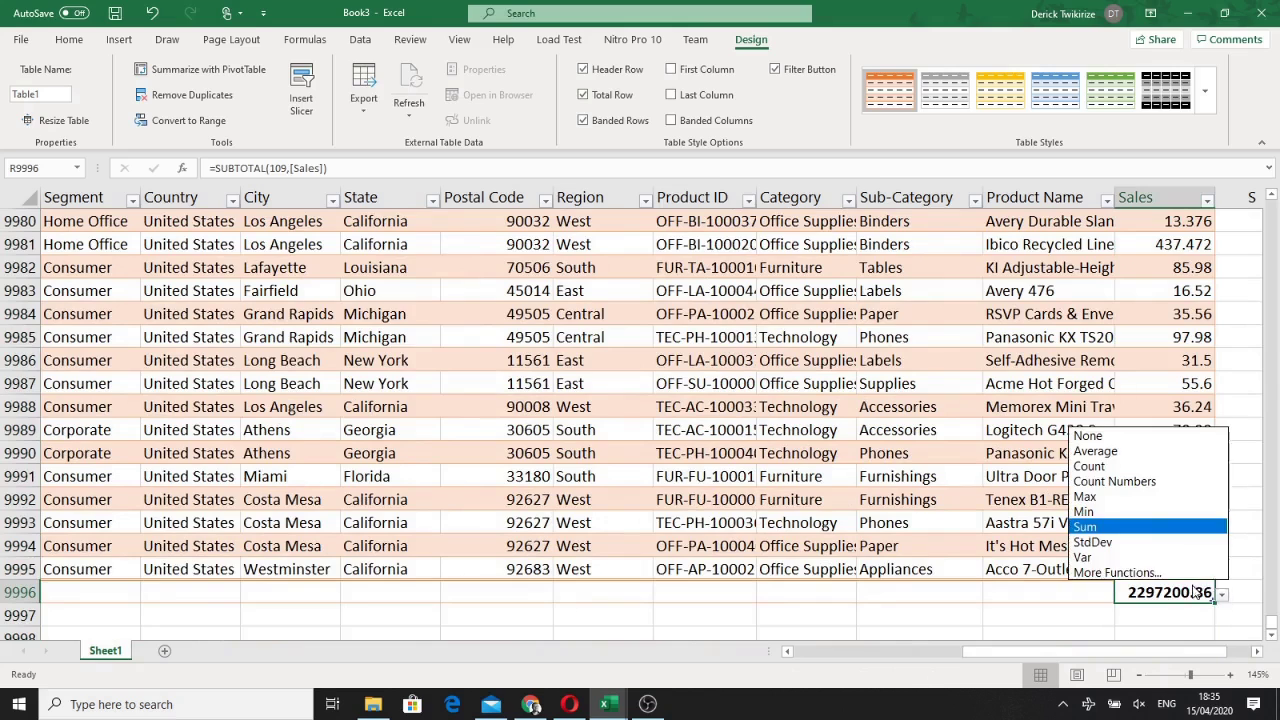
left_click(1136, 527)
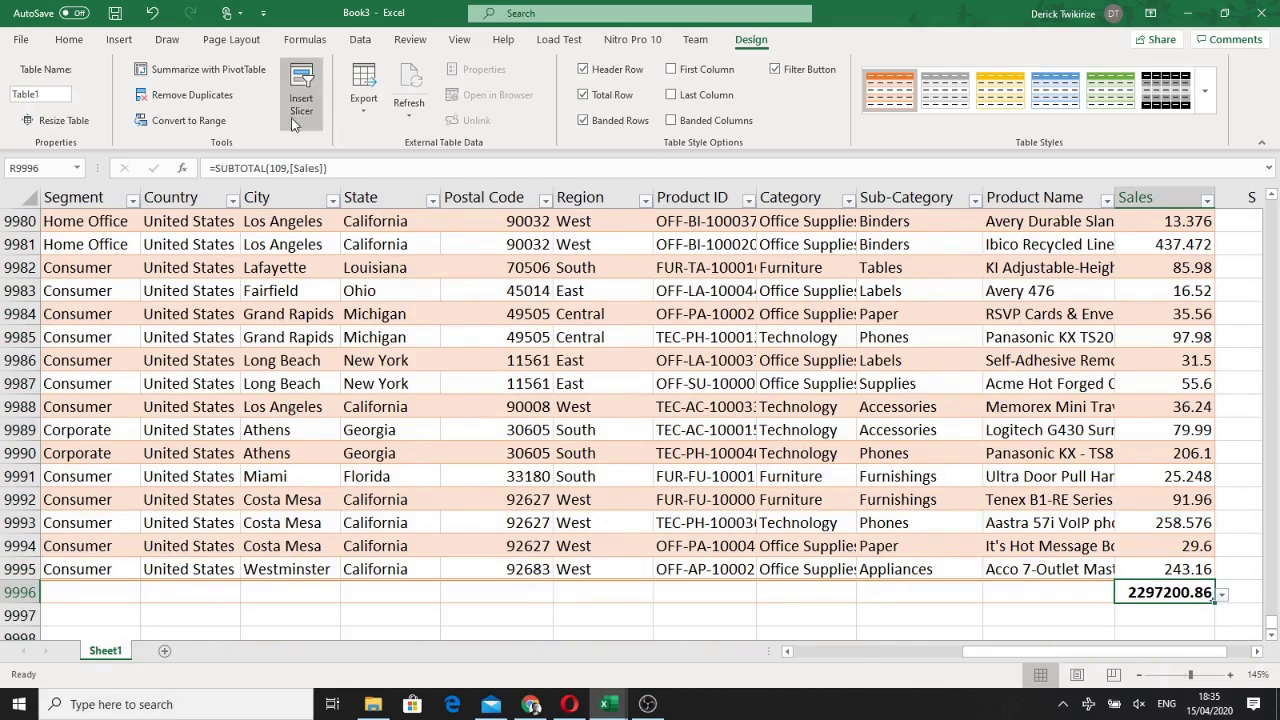
Step: Format the Sales total as Number with no decimal places
left_click(72, 40)
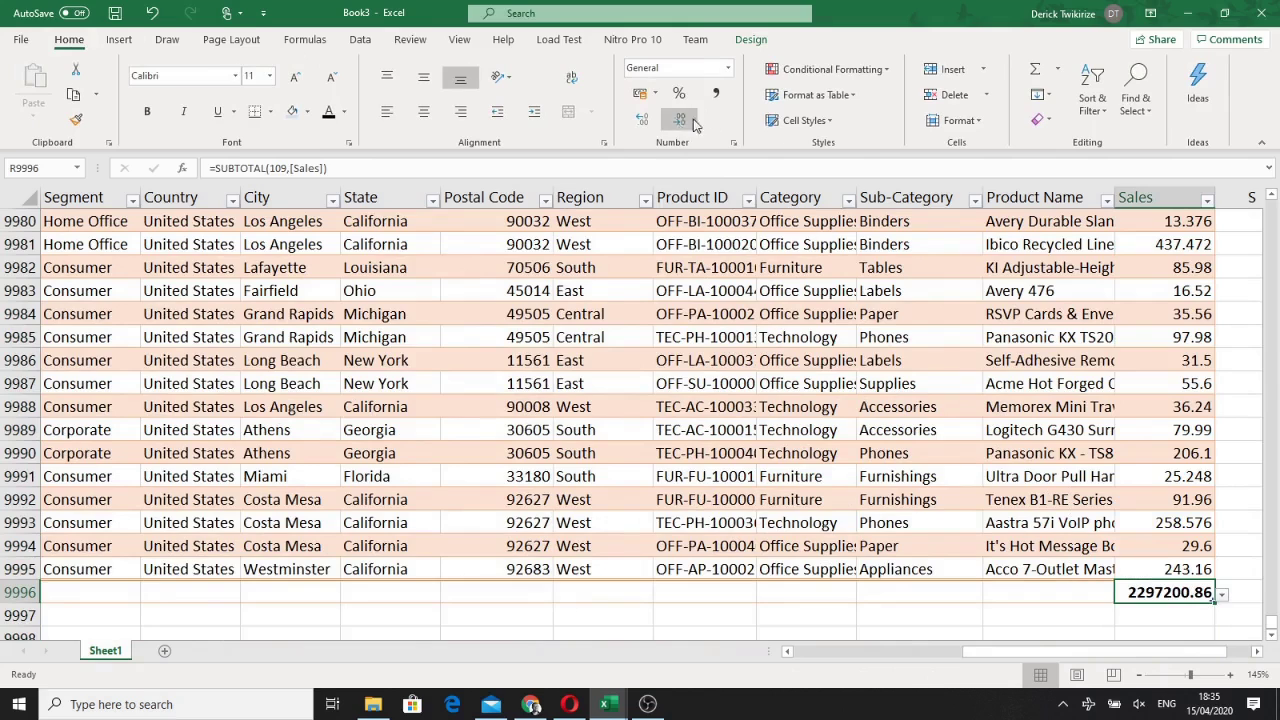
left_click(727, 67)
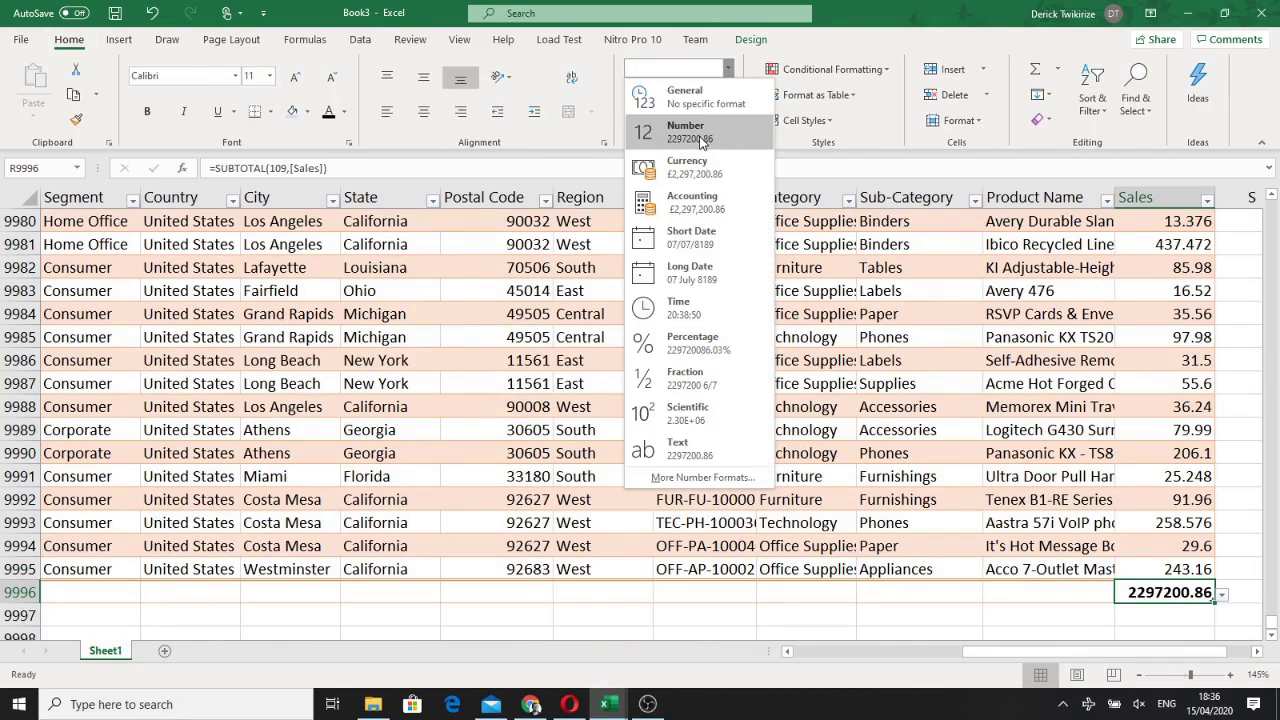
left_click(700, 128)
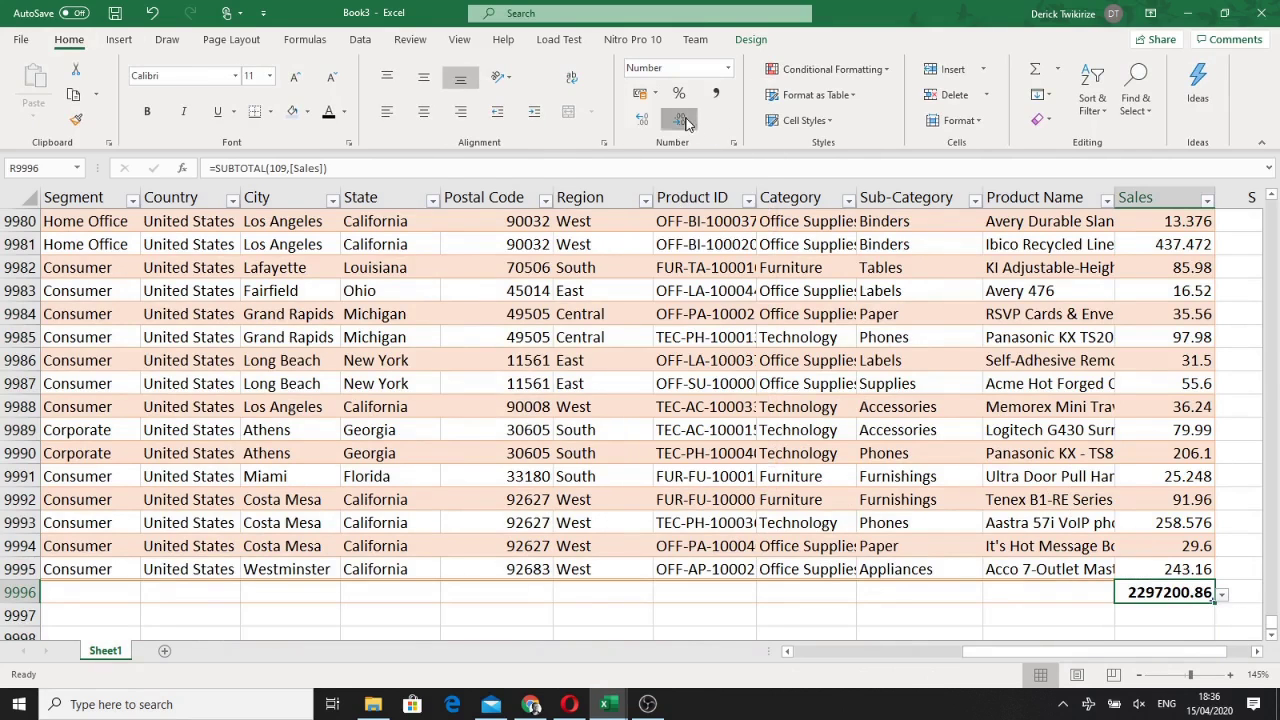
double_click(679, 118)
Step: Format all the values in the Sales column, without the total, as Currency
left_click(1150, 190)
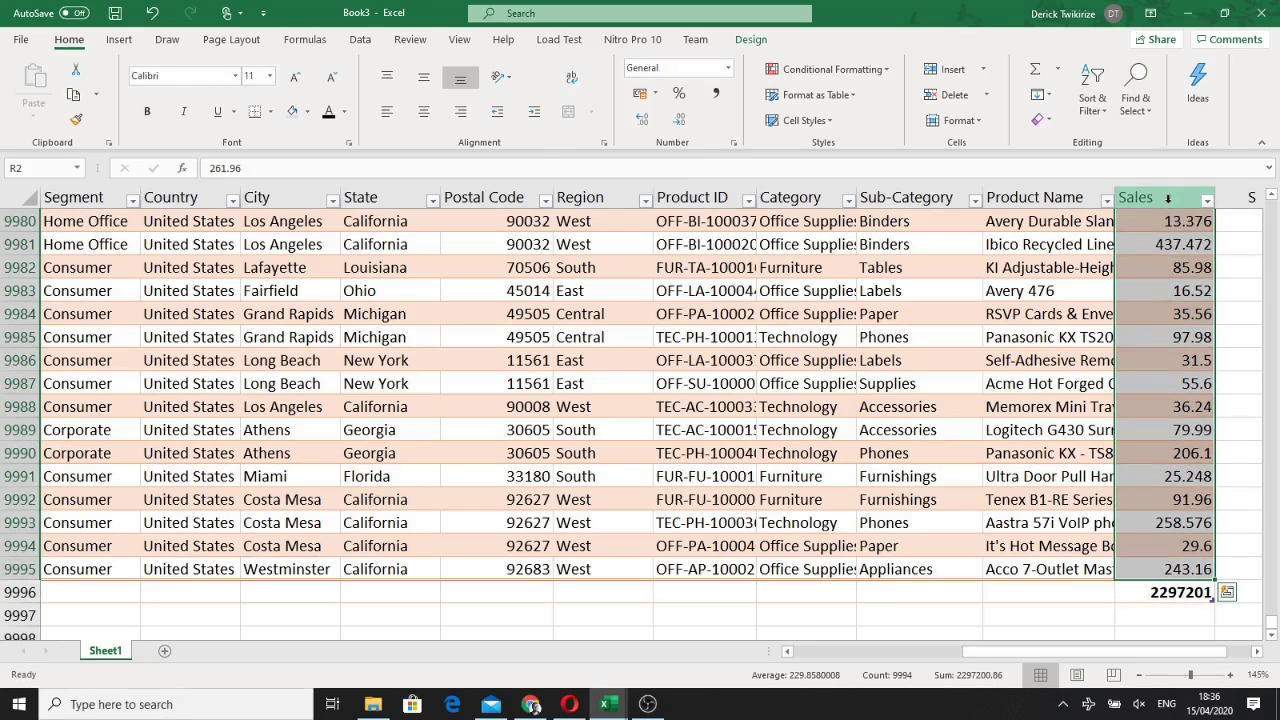
left_click(727, 67)
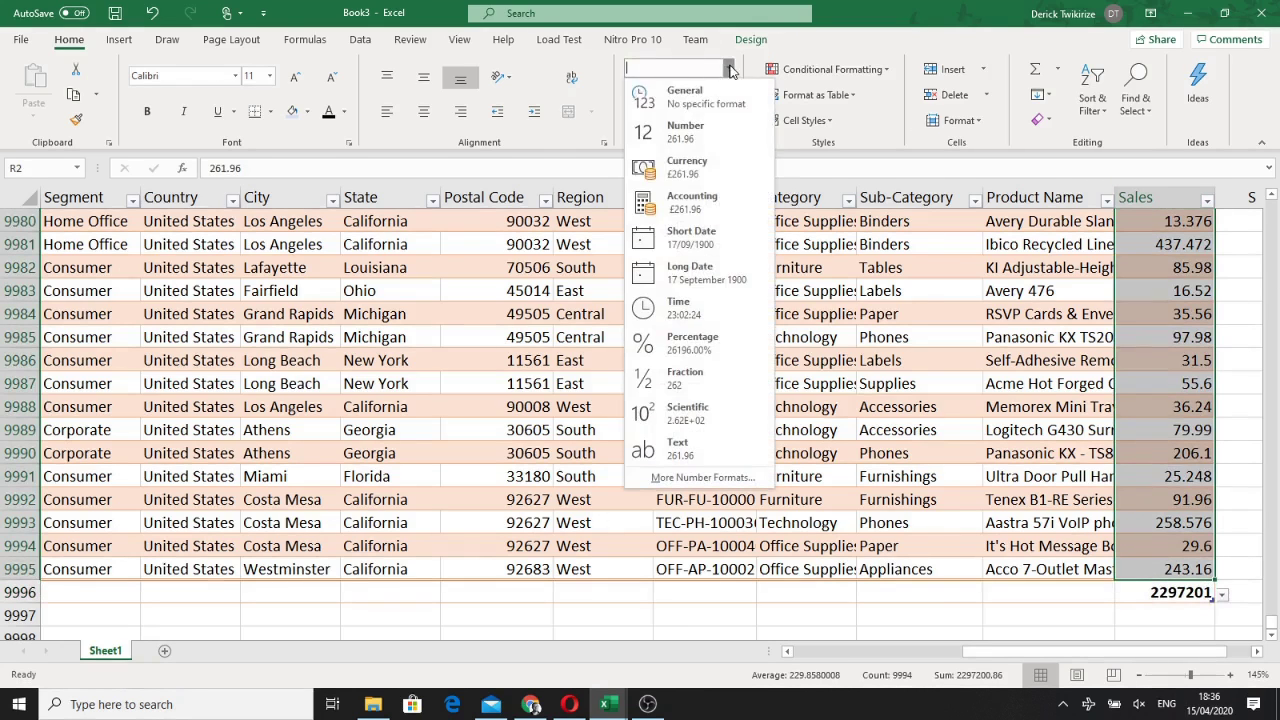
left_click(709, 171)
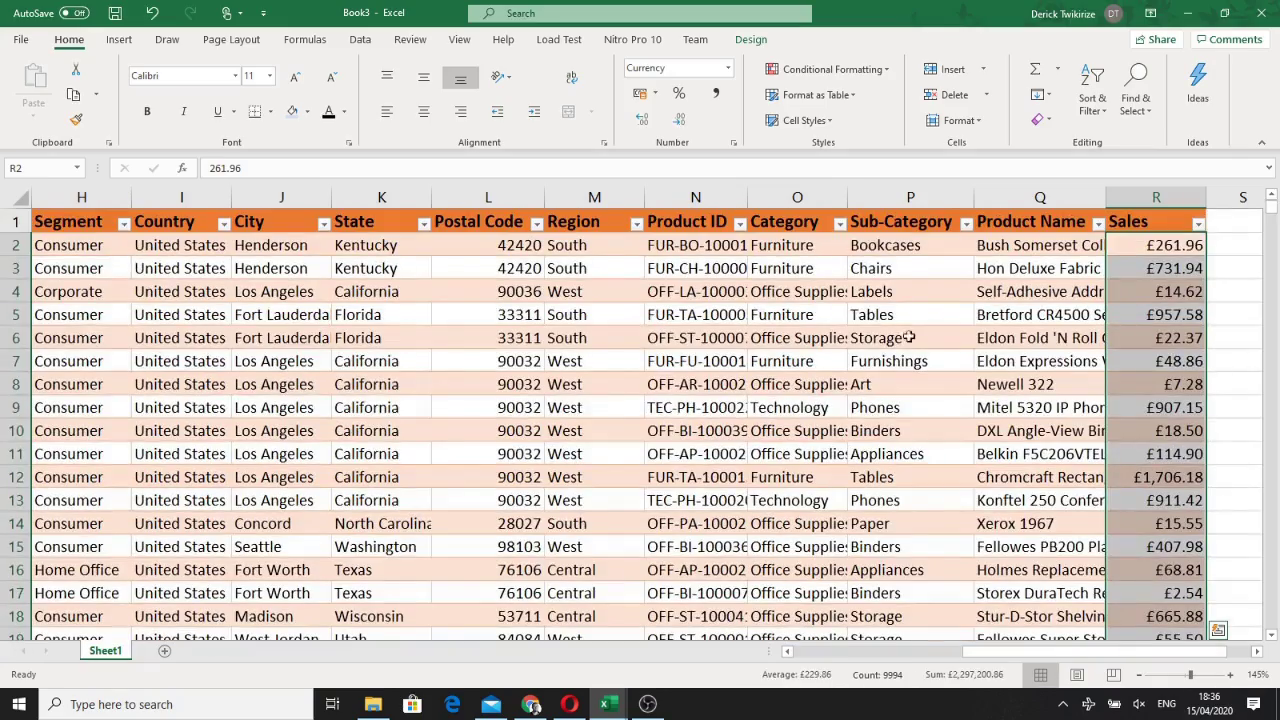
Step: Examine the Sales column's values and its total cell, and return to the first row and column of the table
left_click_drag(1271, 208, 1279, 648)
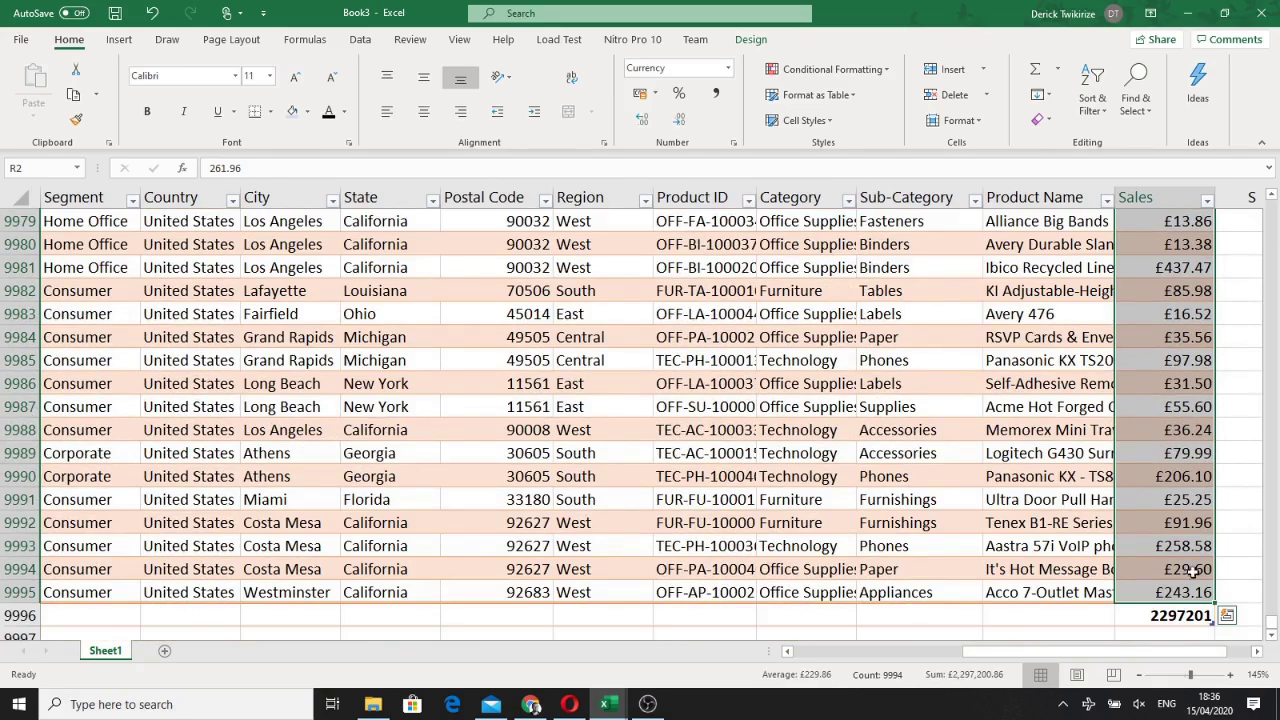
left_click(1181, 615)
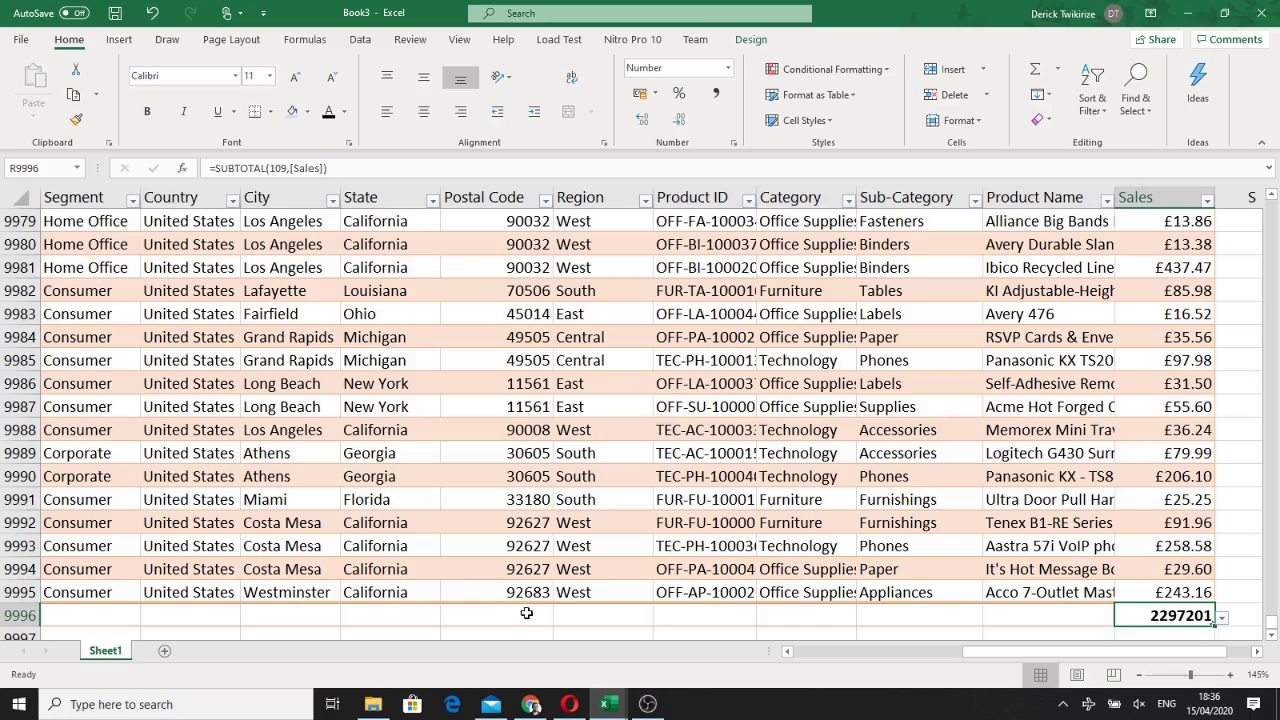
scroll(528, 607, "up", 20)
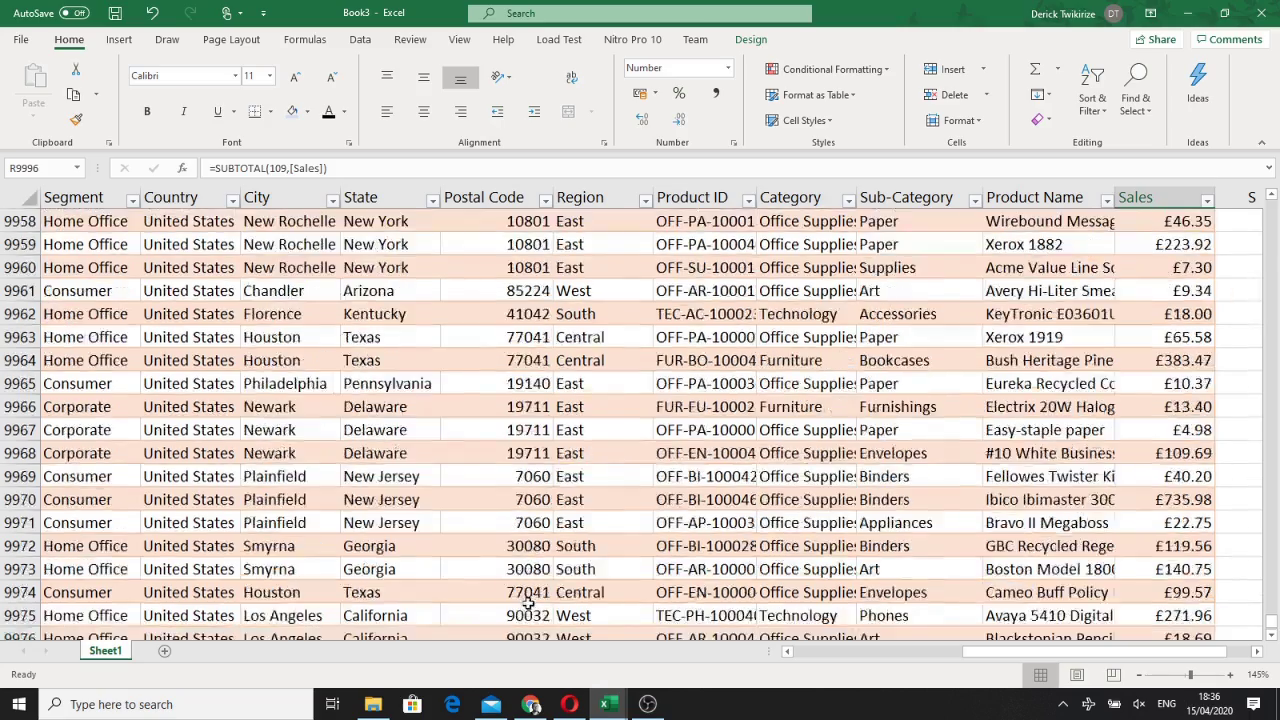
scroll(517, 575, "up", 20)
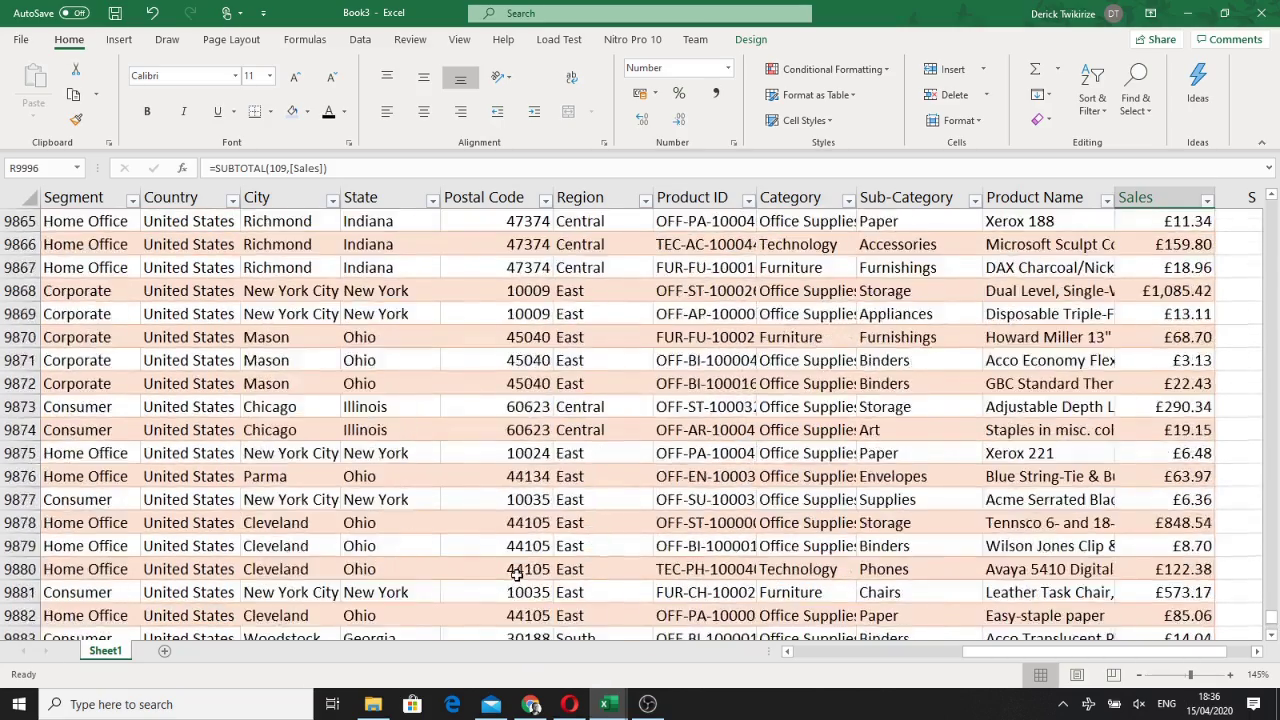
scroll(509, 578, "up", 18)
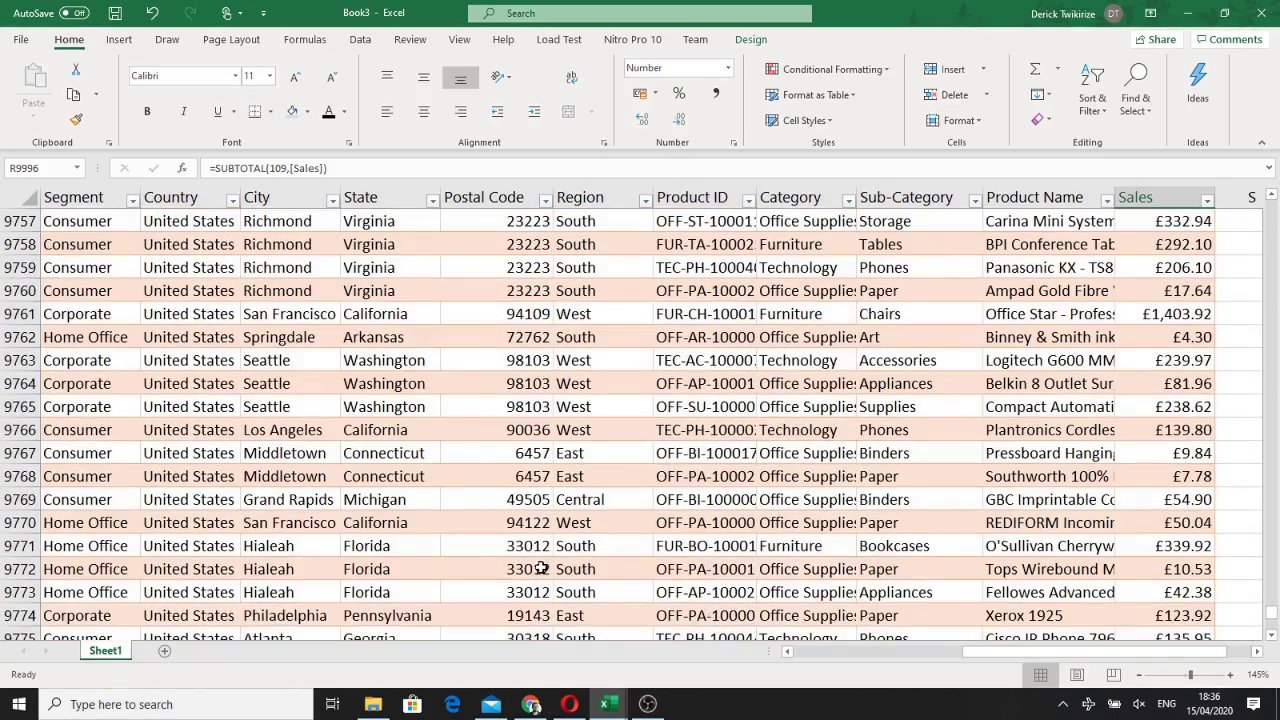
scroll(540, 568, "up", 12)
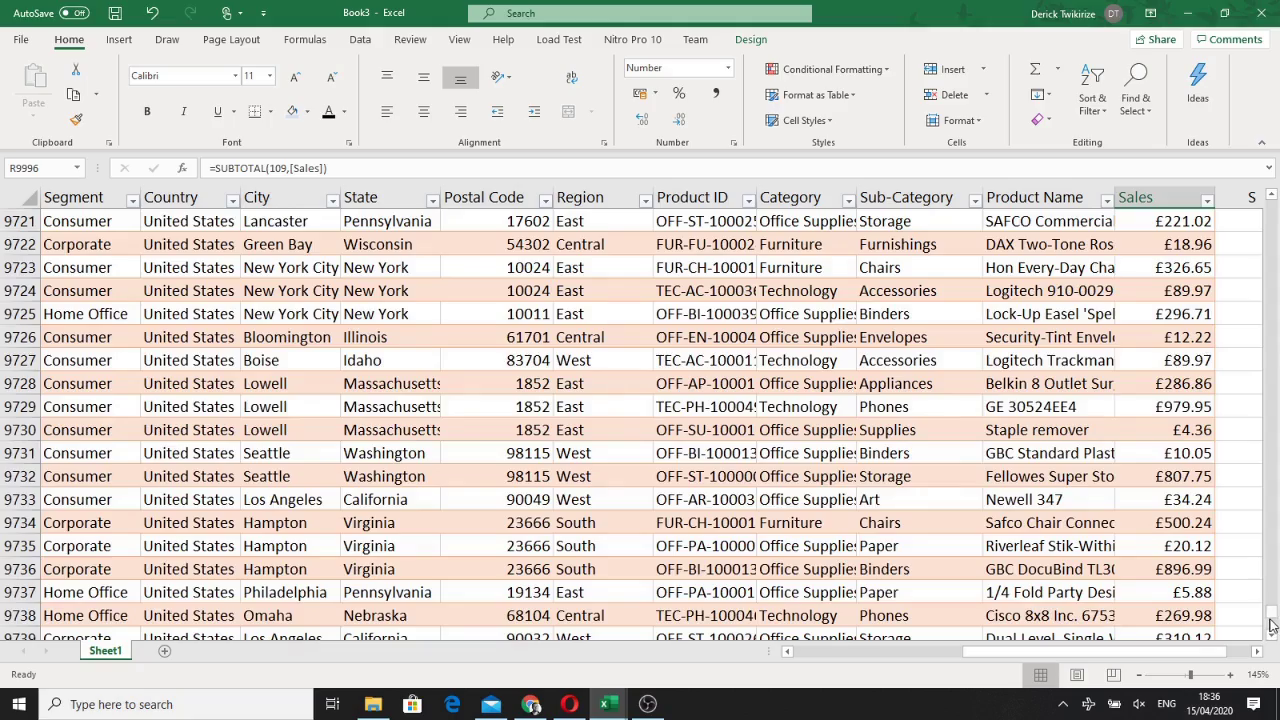
left_click(1272, 625)
left_click_drag(1271, 614, 1266, 156)
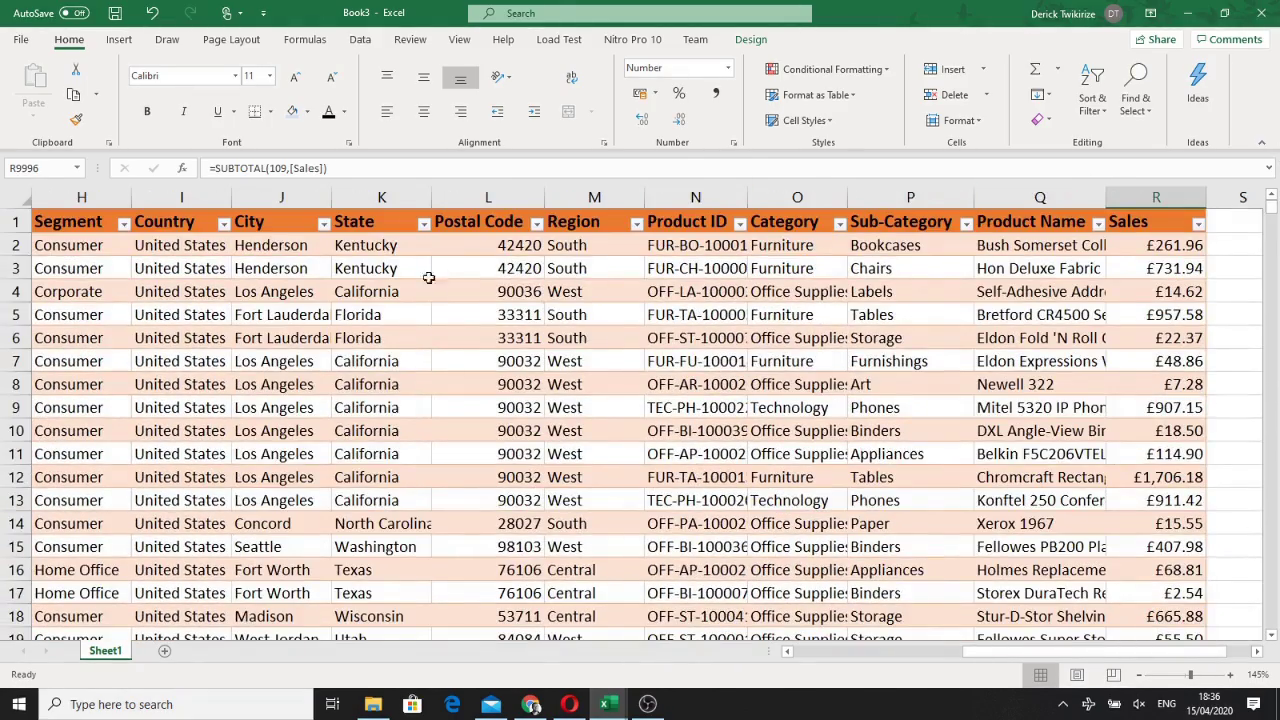
left_click_drag(993, 668, 790, 668)
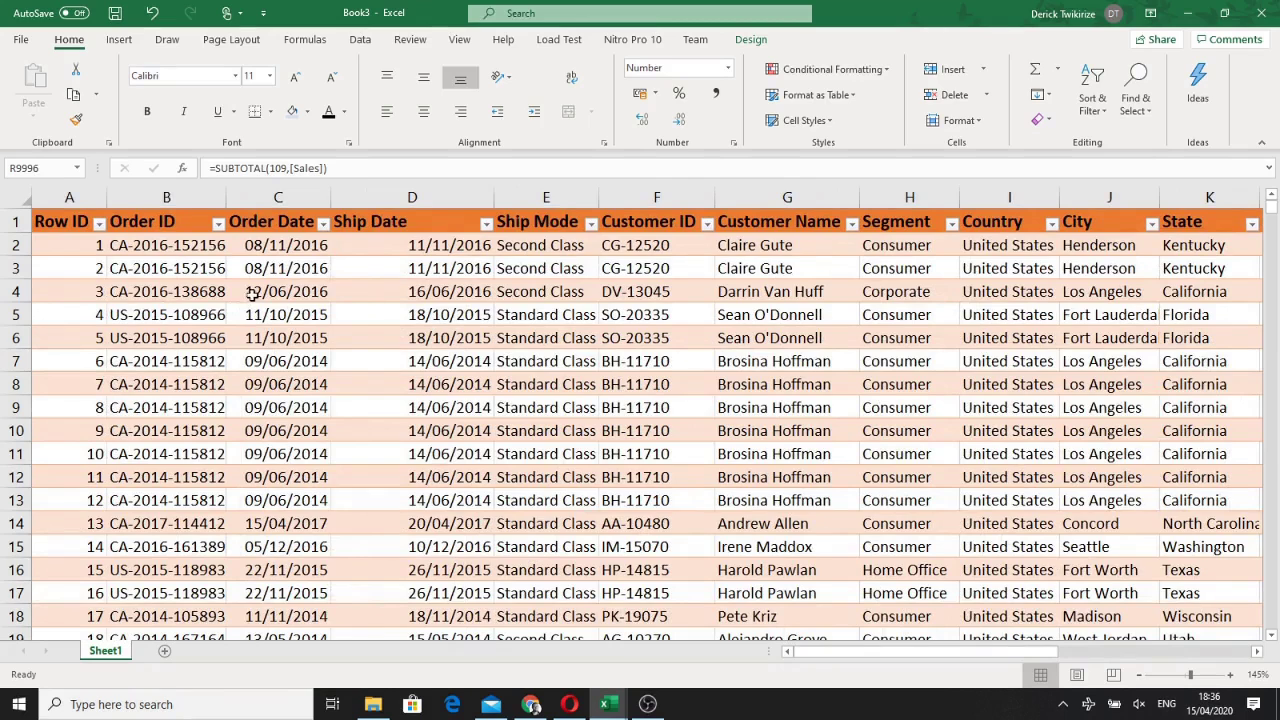
Step: Narrow the Row ID column and insert slicers for Country and Product Name
left_click_drag(106, 192, 88, 192)
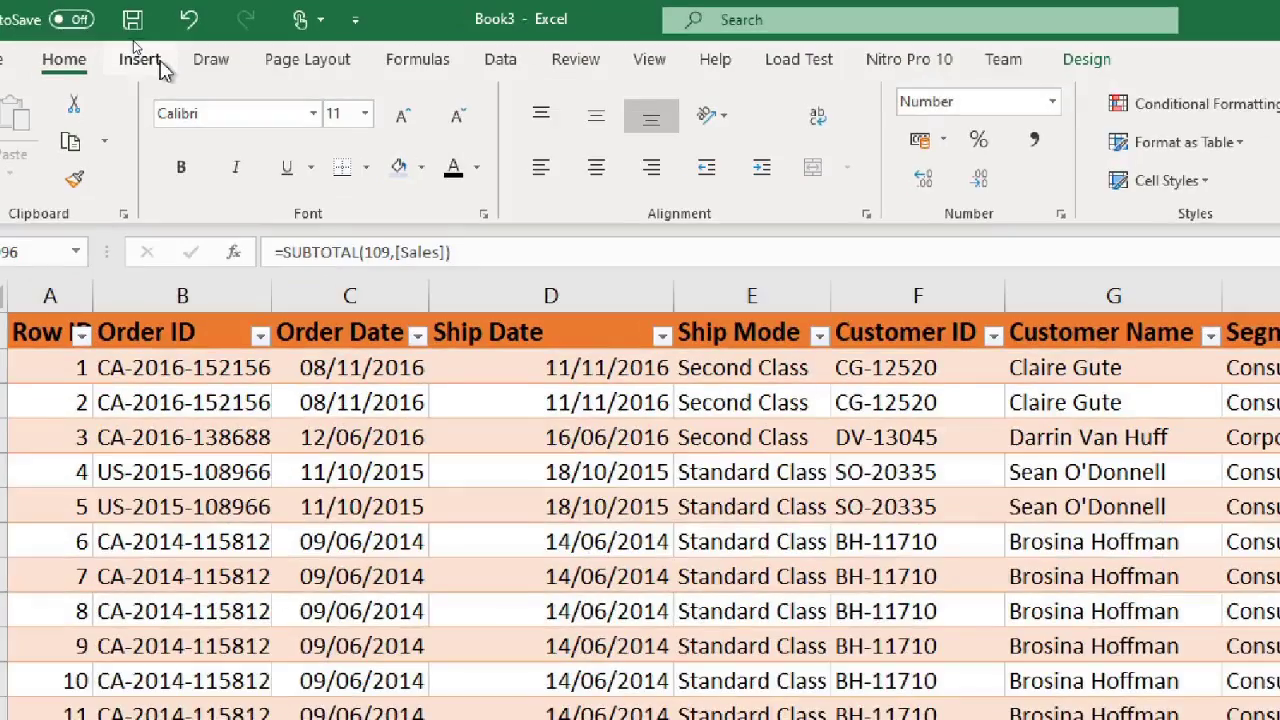
left_click(122, 40)
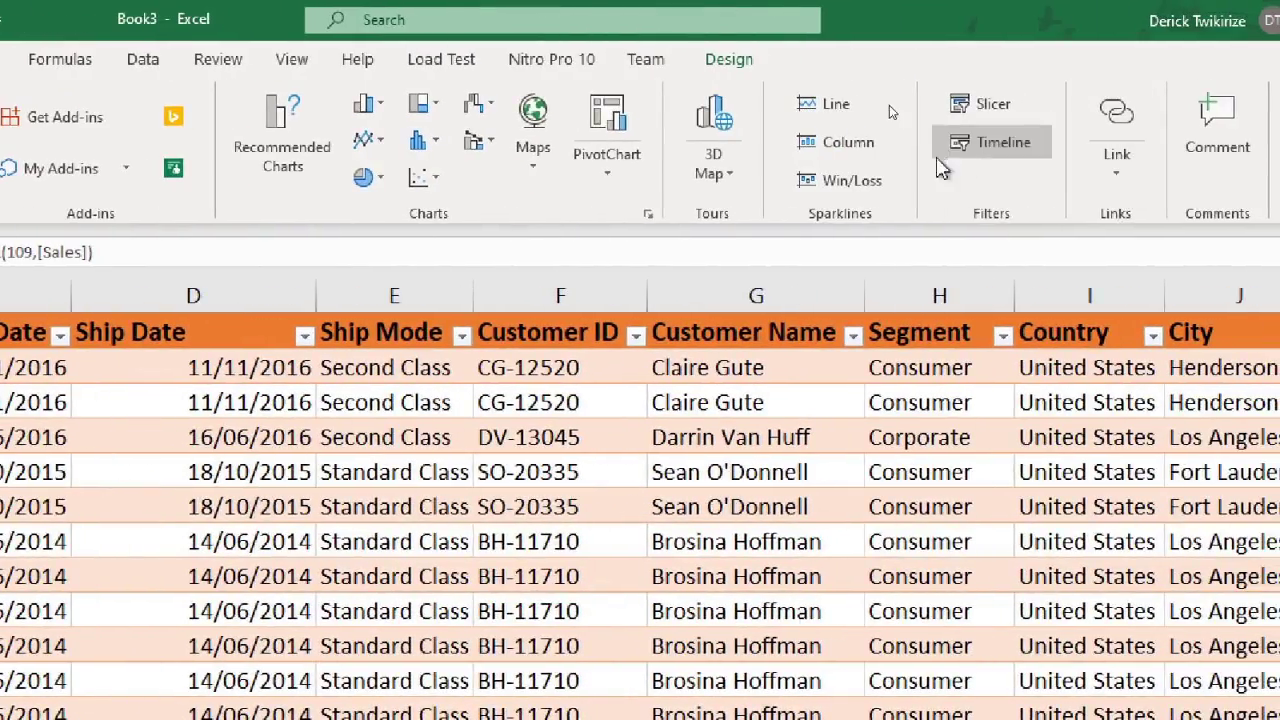
left_click(993, 110)
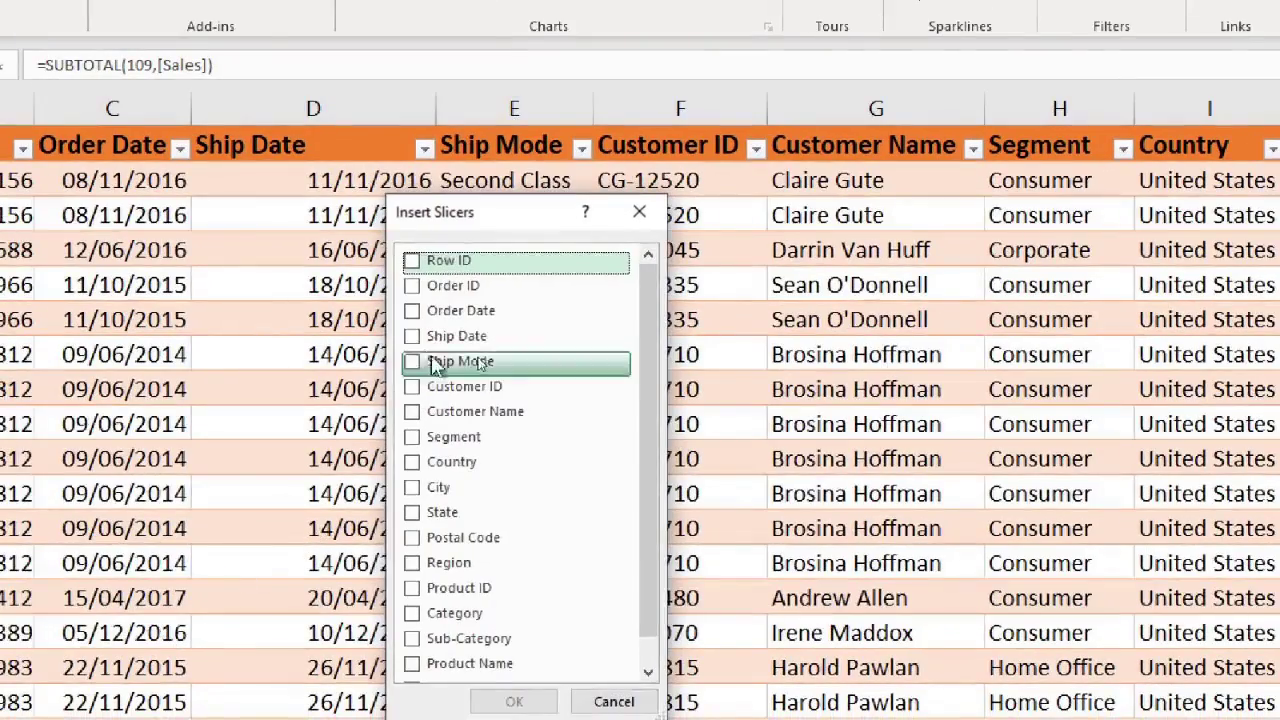
left_click(422, 470)
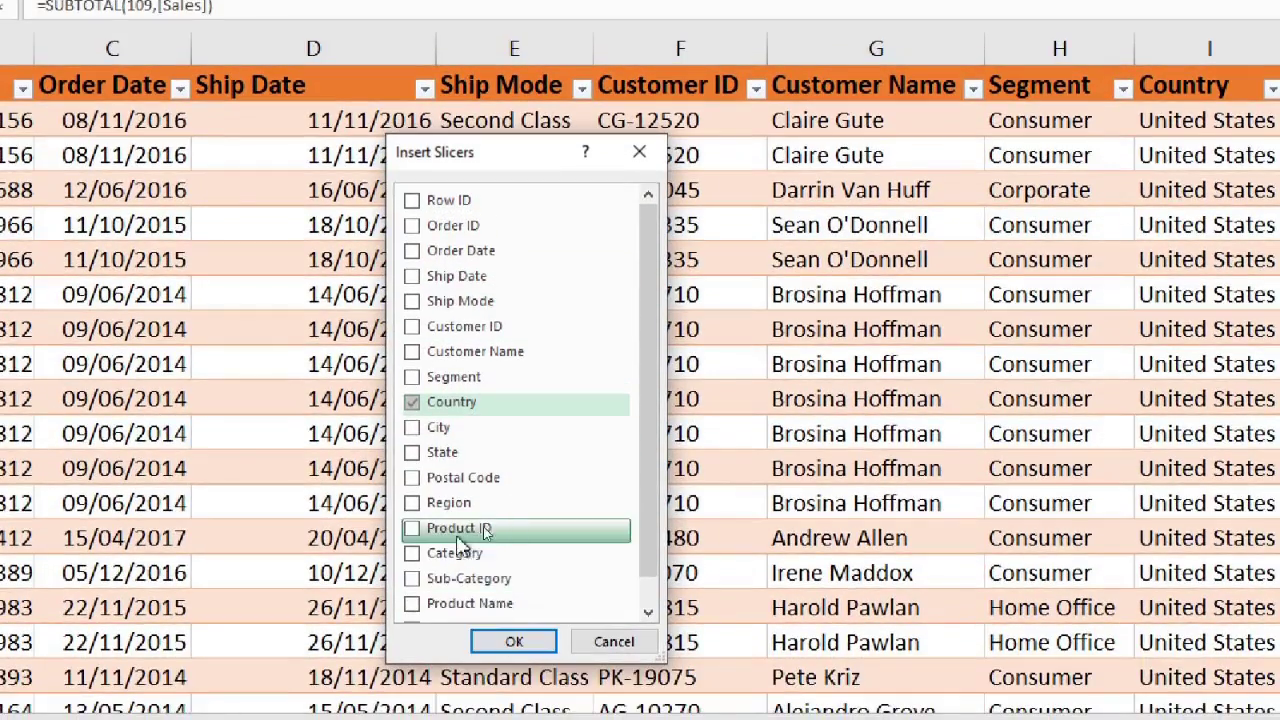
left_click(414, 603)
left_click(514, 593)
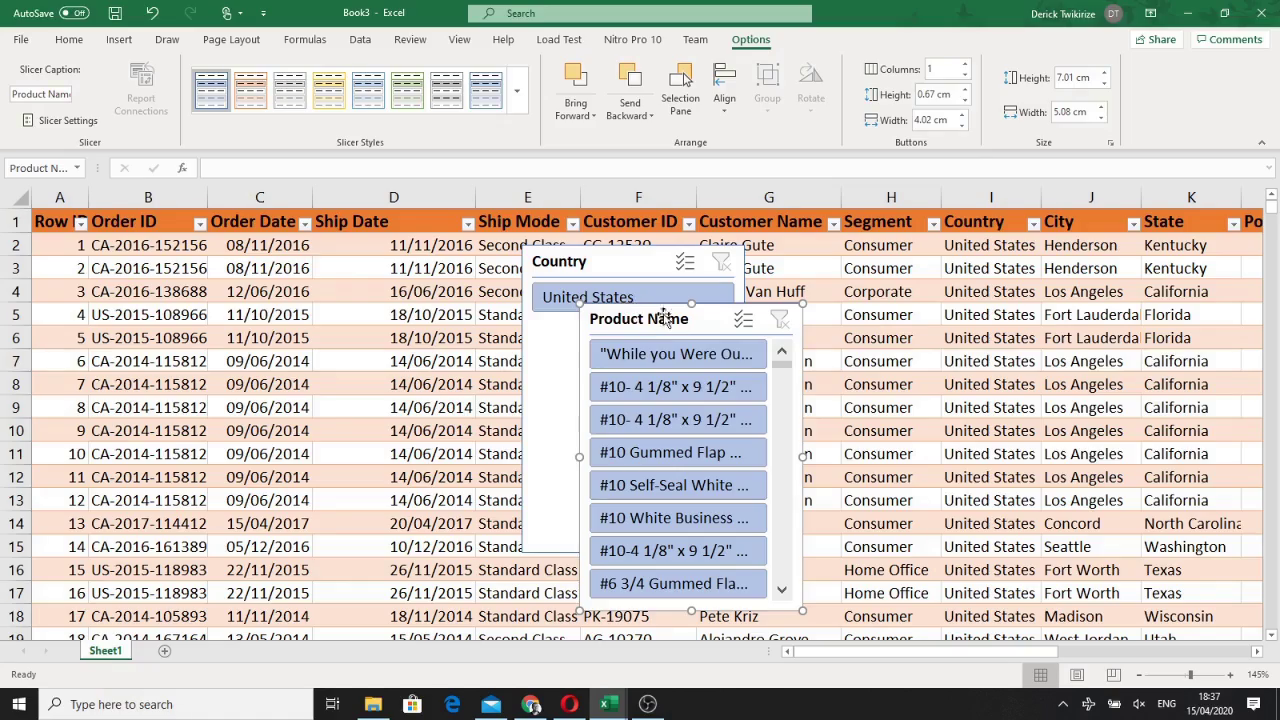
Step: Zoom the sheet out to 120% and place the Product Name slicer directly beside the Country slicer
left_click(1139, 675)
left_click(1139, 675)
left_click(1139, 675)
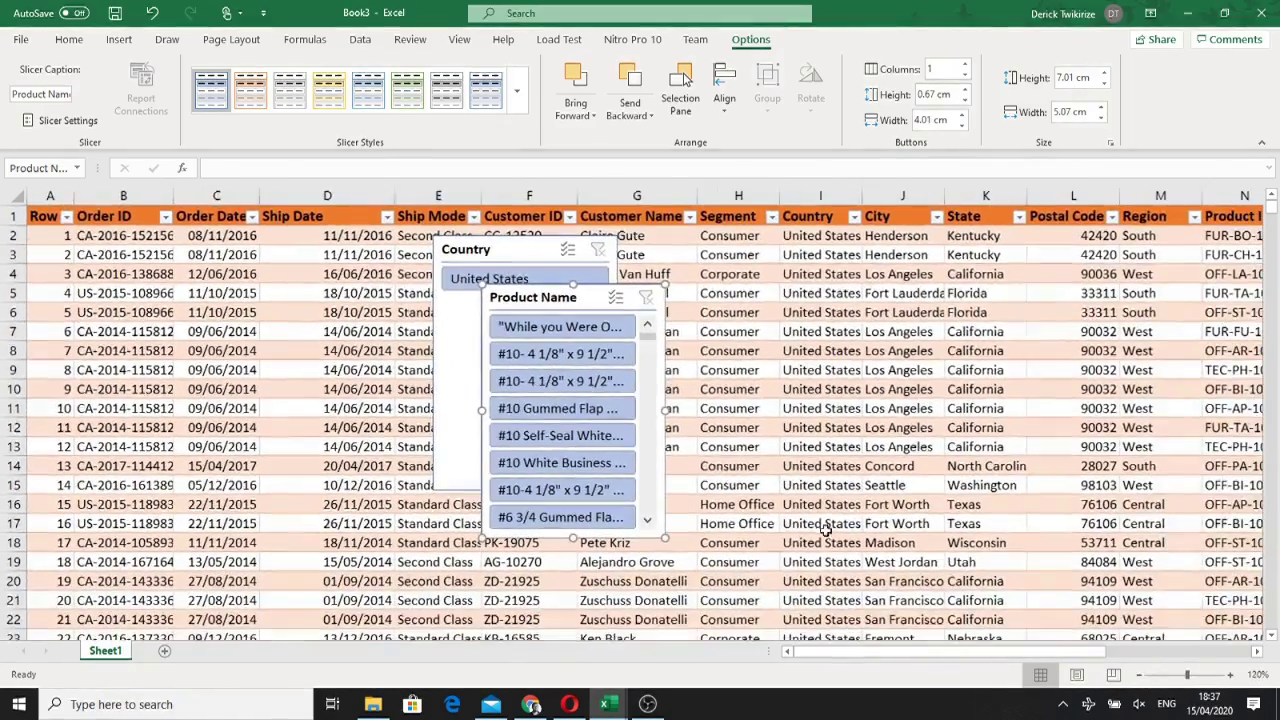
left_click_drag(558, 304, 686, 255)
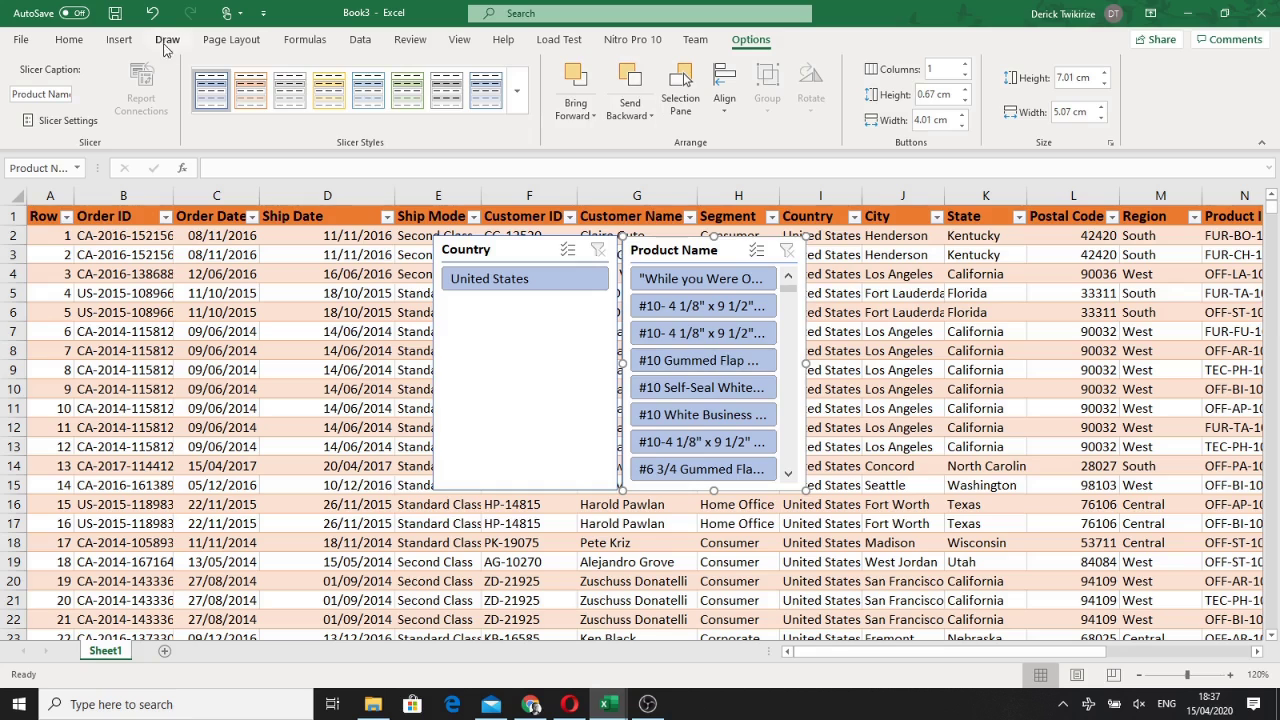
Step: Insert a City slicer and place it just before the Country slicer
left_click(119, 40)
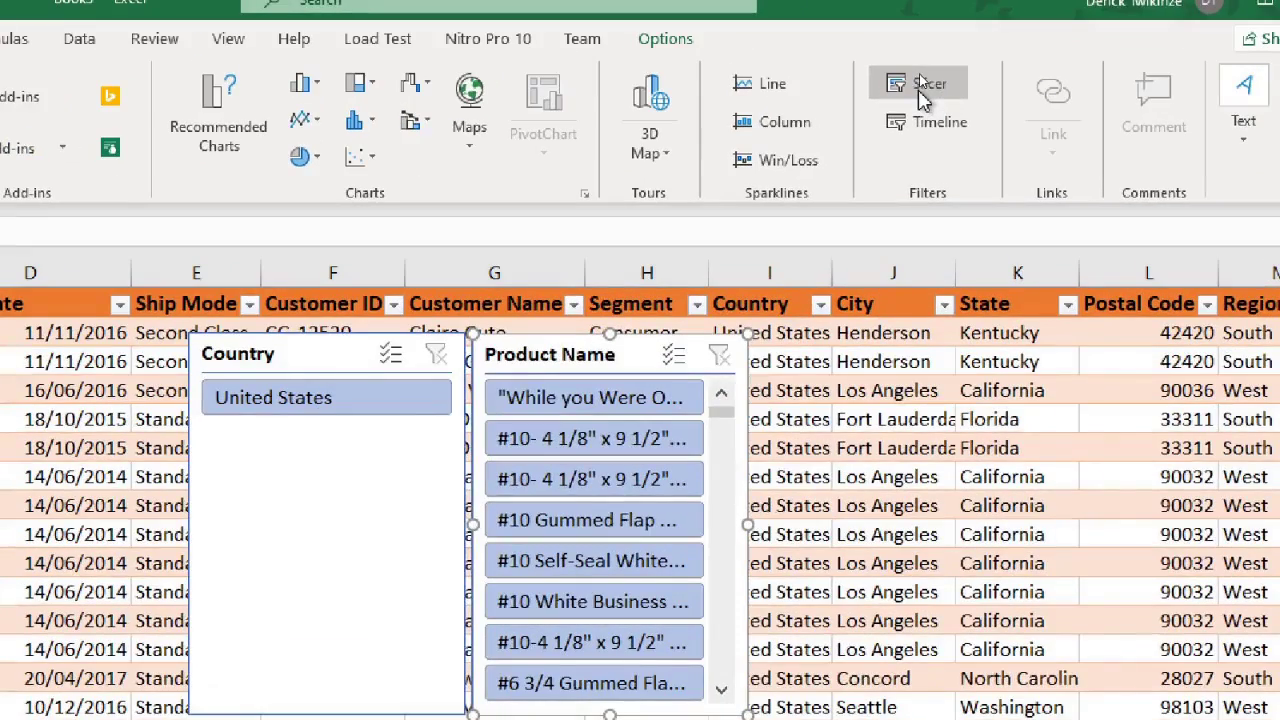
left_click(922, 88)
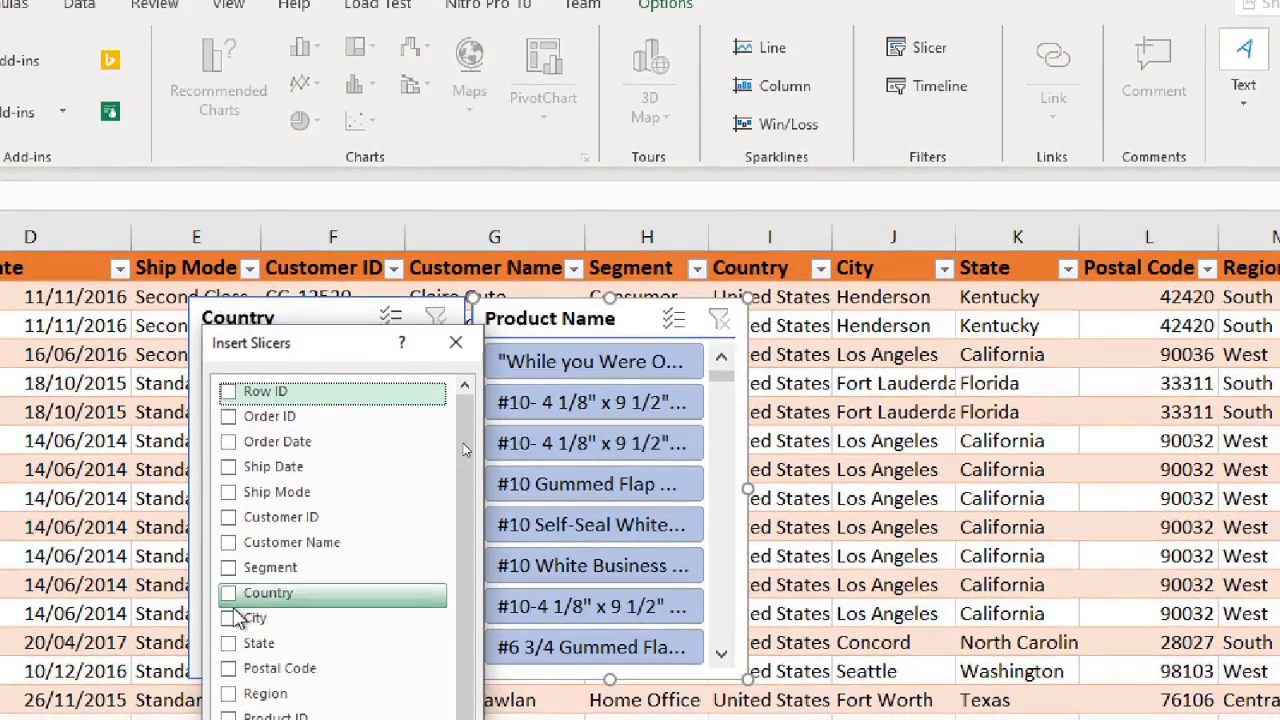
left_click(229, 618)
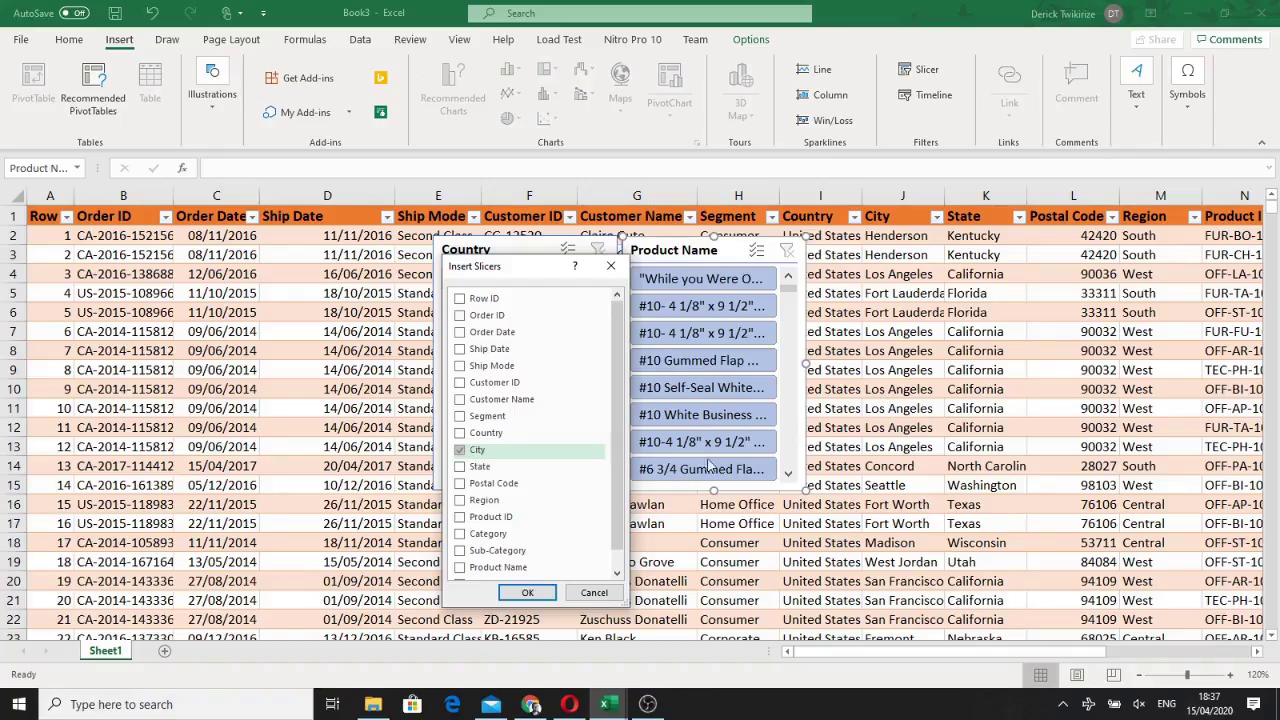
left_click(527, 592)
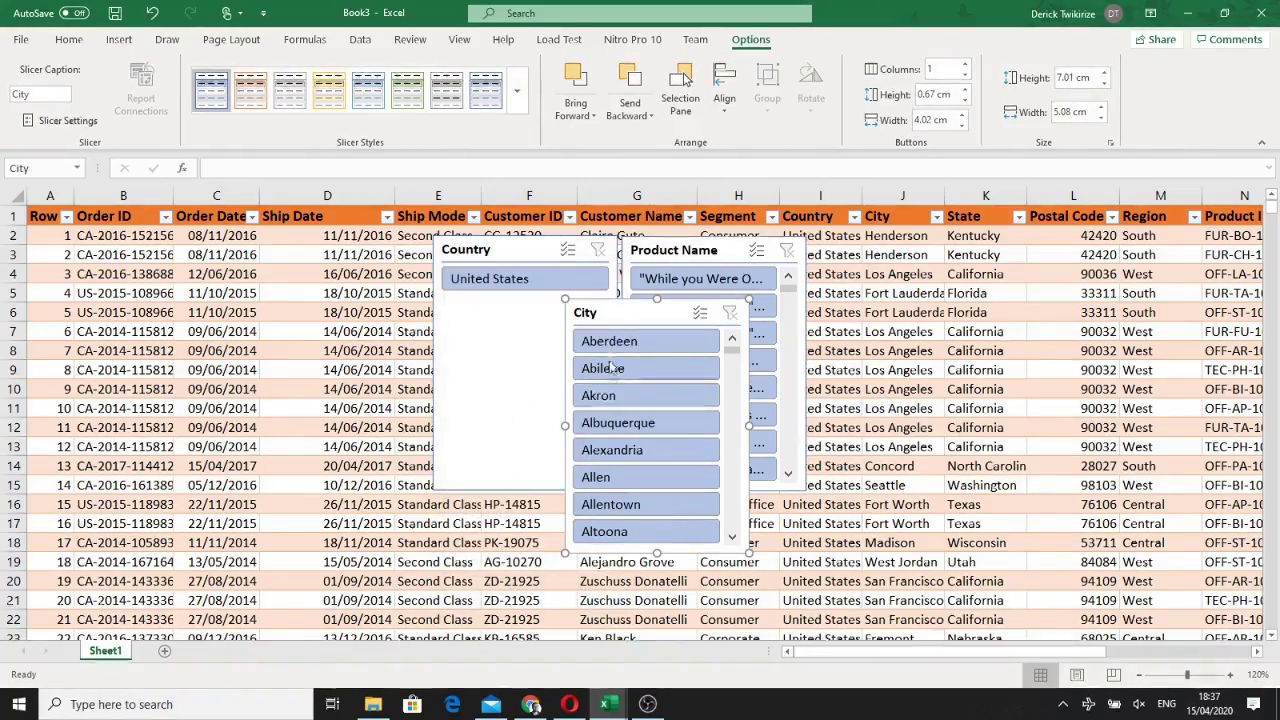
left_click_drag(619, 317, 296, 263)
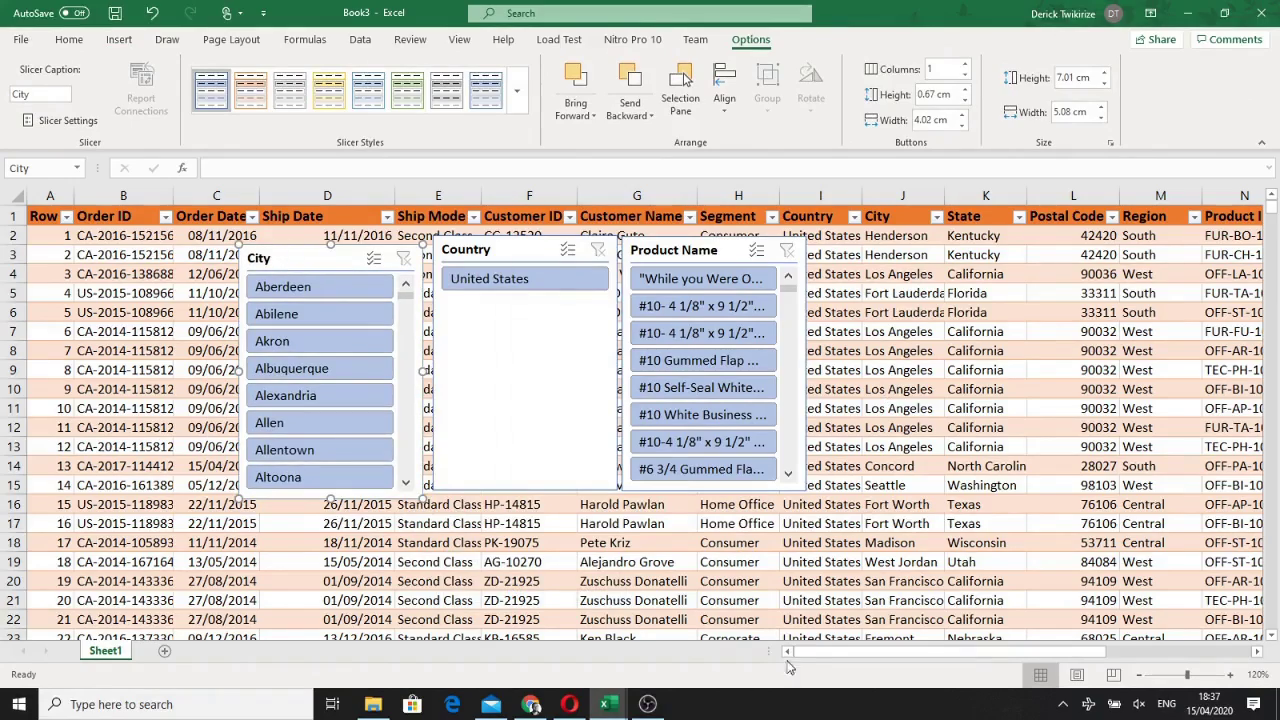
Step: Insert three blank columns in front of the table, before the Row ID column
scroll(786, 667, "right", 5)
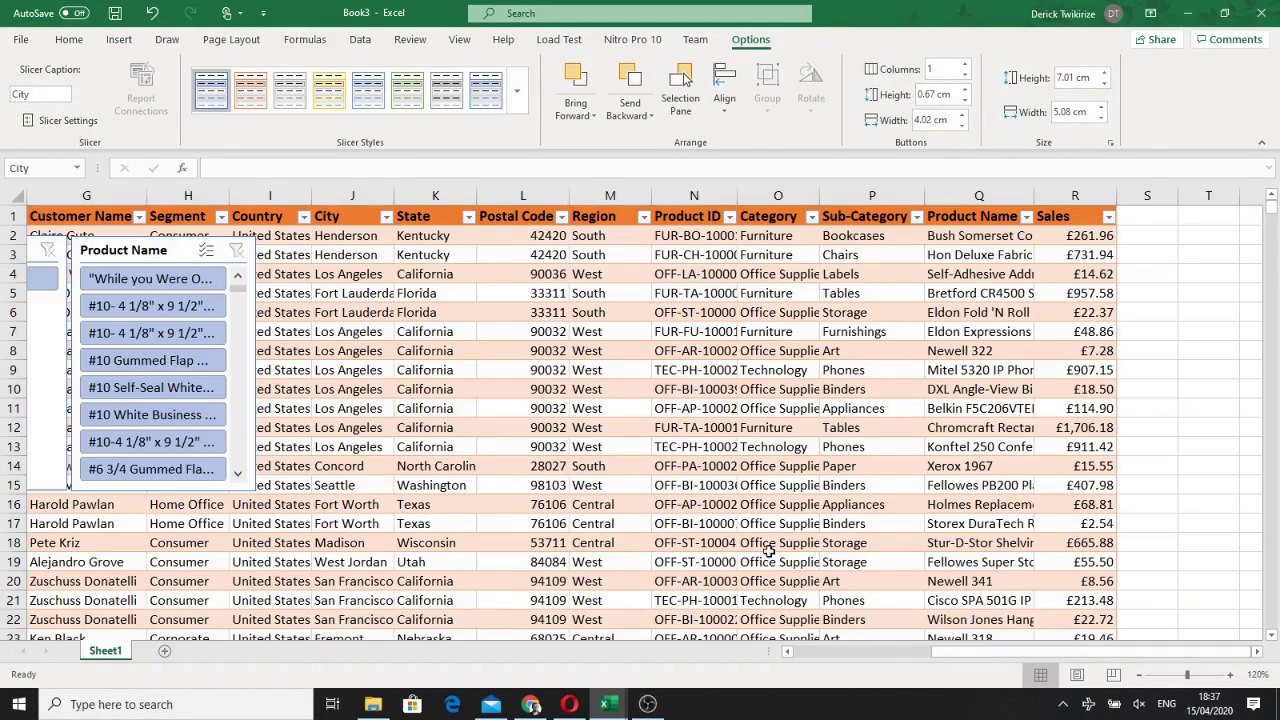
scroll(950, 670, "left", 5)
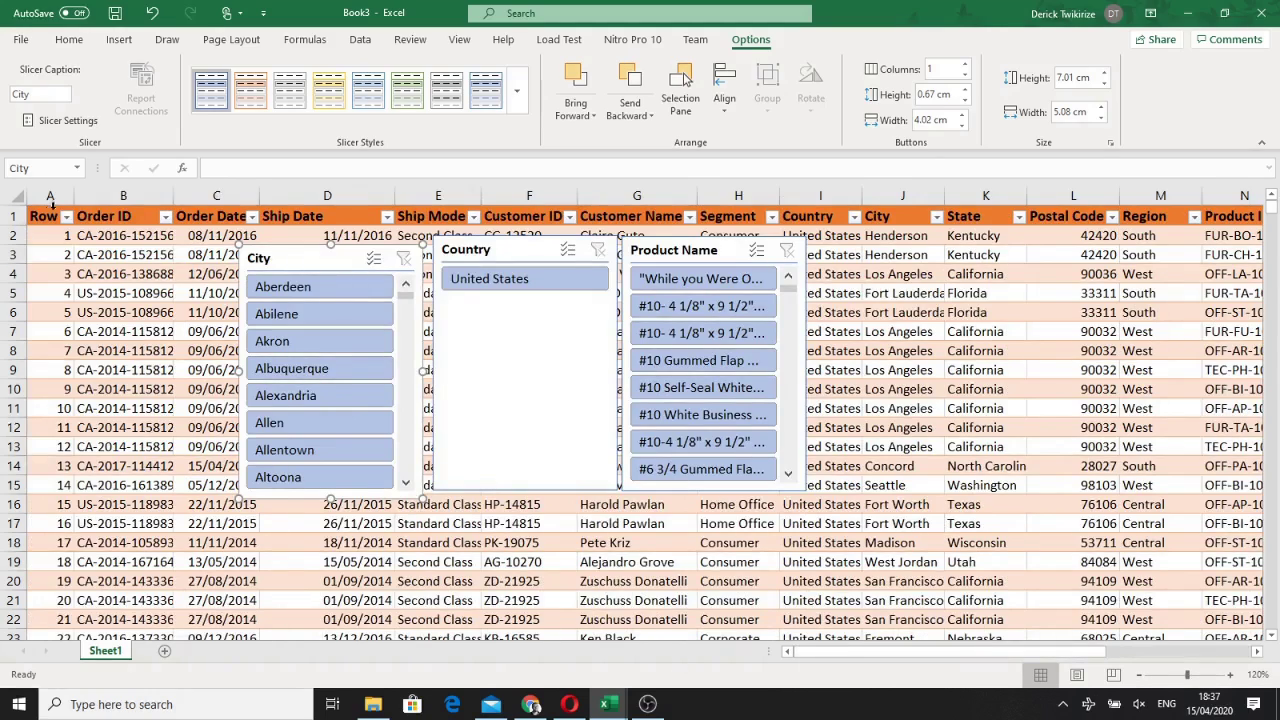
left_click(53, 196)
right_click(53, 196)
left_click(110, 309)
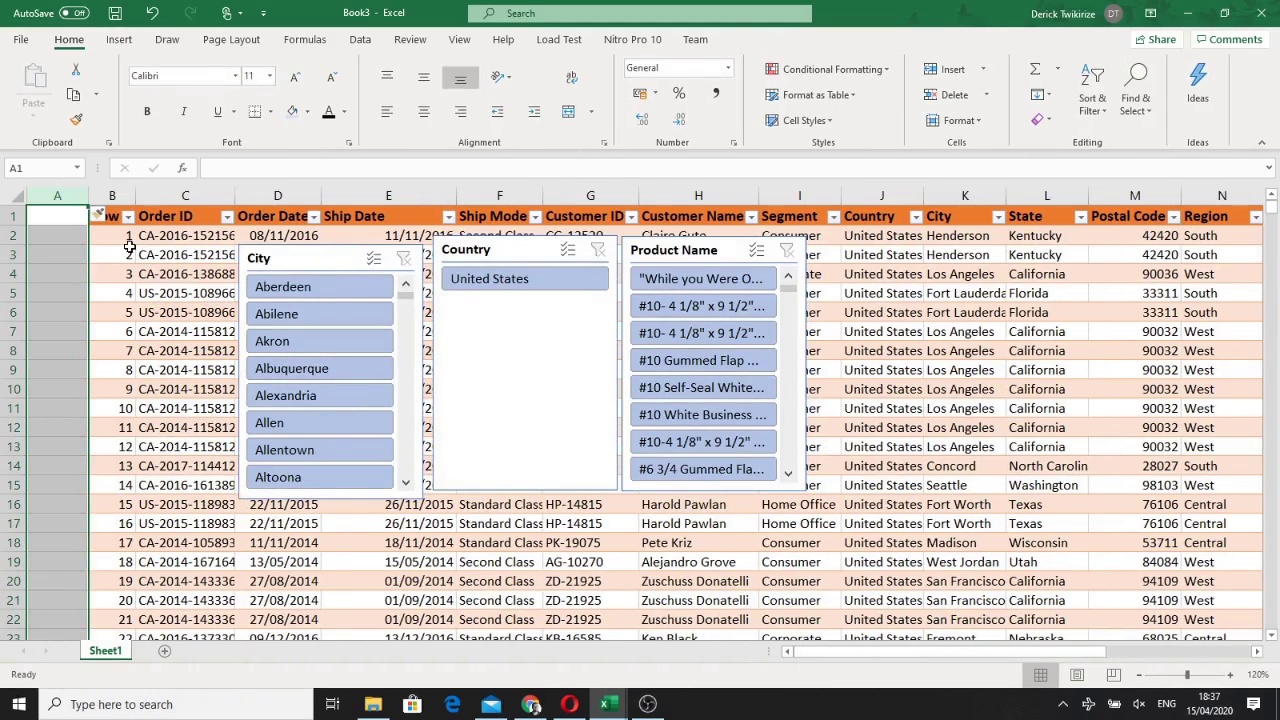
key("ctrl+y")
key("ctrl+y")
Step: Stack the City, Country and Product Name slicers in blank columns A to C, shortening the Country slicer to fit its single item
left_click_drag(311, 261, 103, 227)
left_click_drag(505, 249, 97, 483)
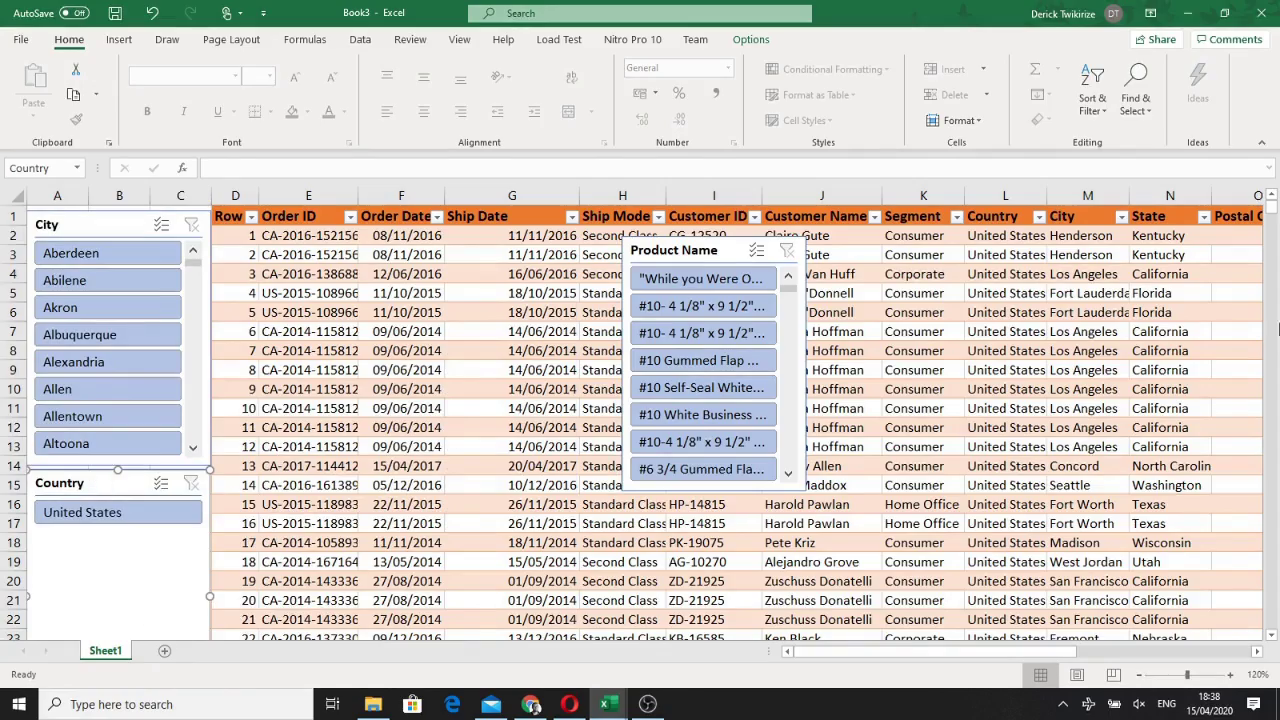
left_click(1273, 637)
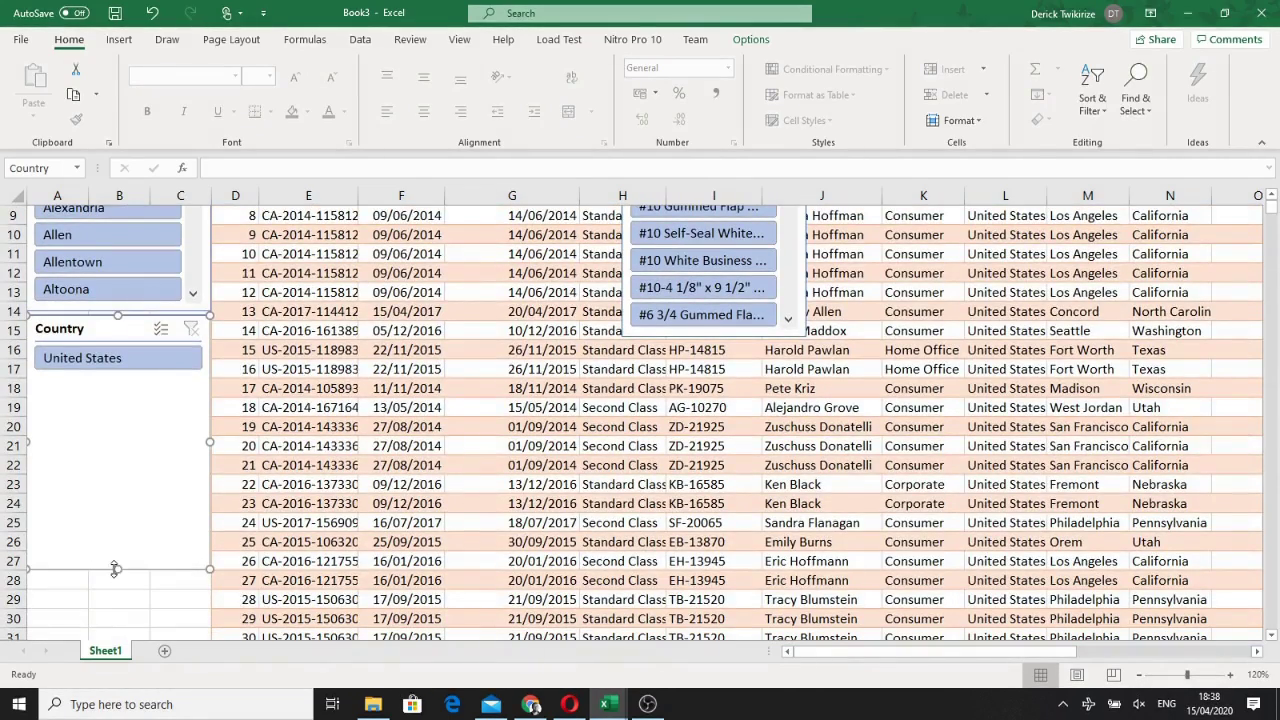
left_click_drag(118, 569, 118, 395)
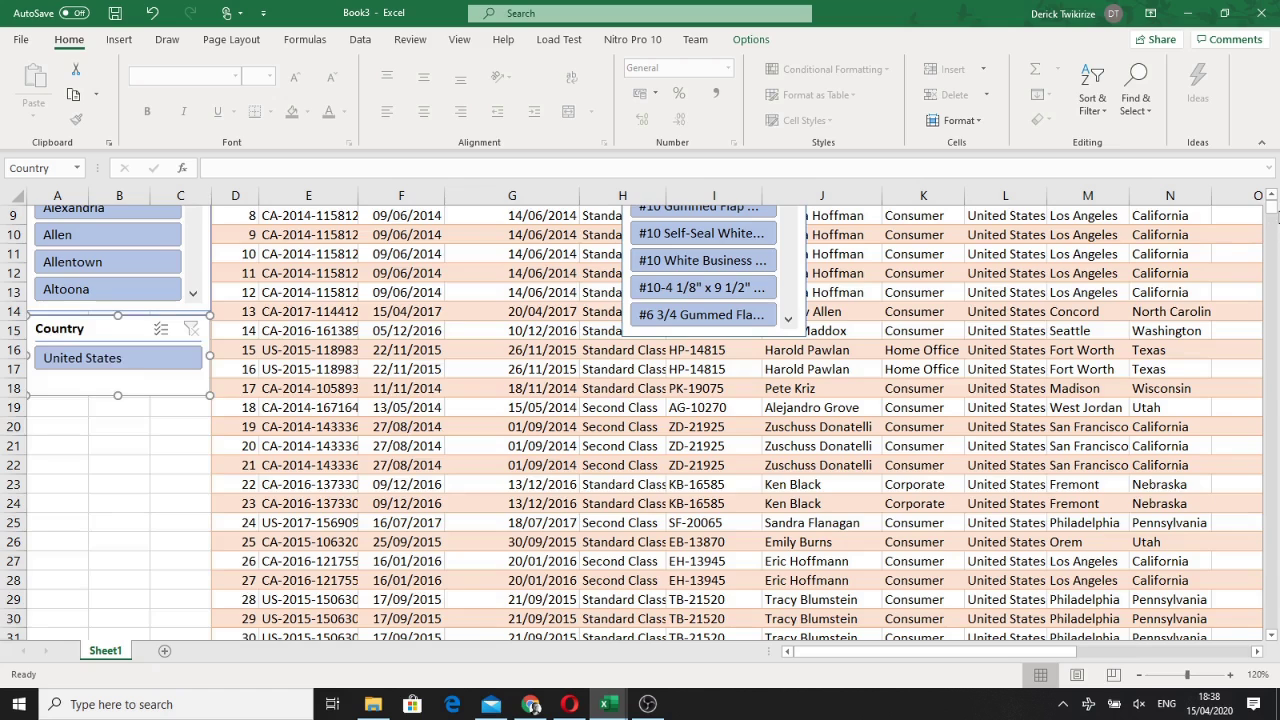
left_click_drag(1275, 213, 1275, 199)
left_click_drag(710, 254, 114, 567)
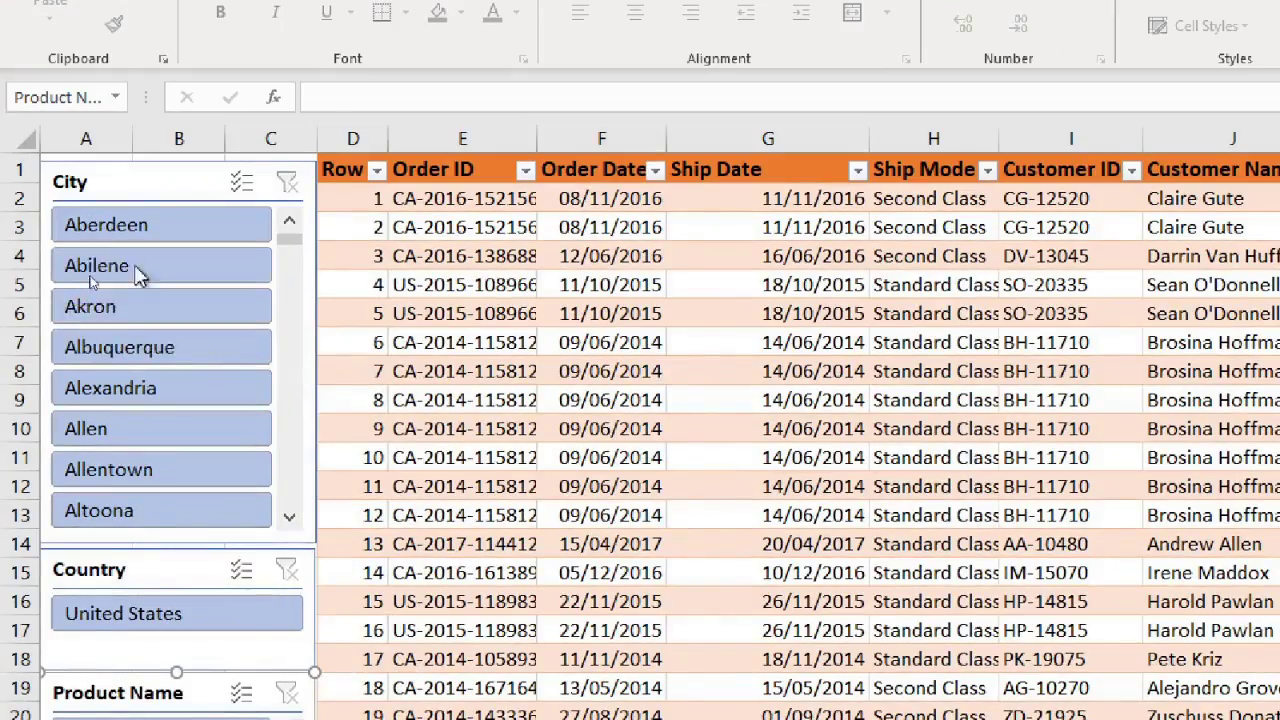
Step: Filter the table by the cities Akron, Alexandria and Allentown one at a time, and add Akron to the Allentown selection
left_click(139, 320)
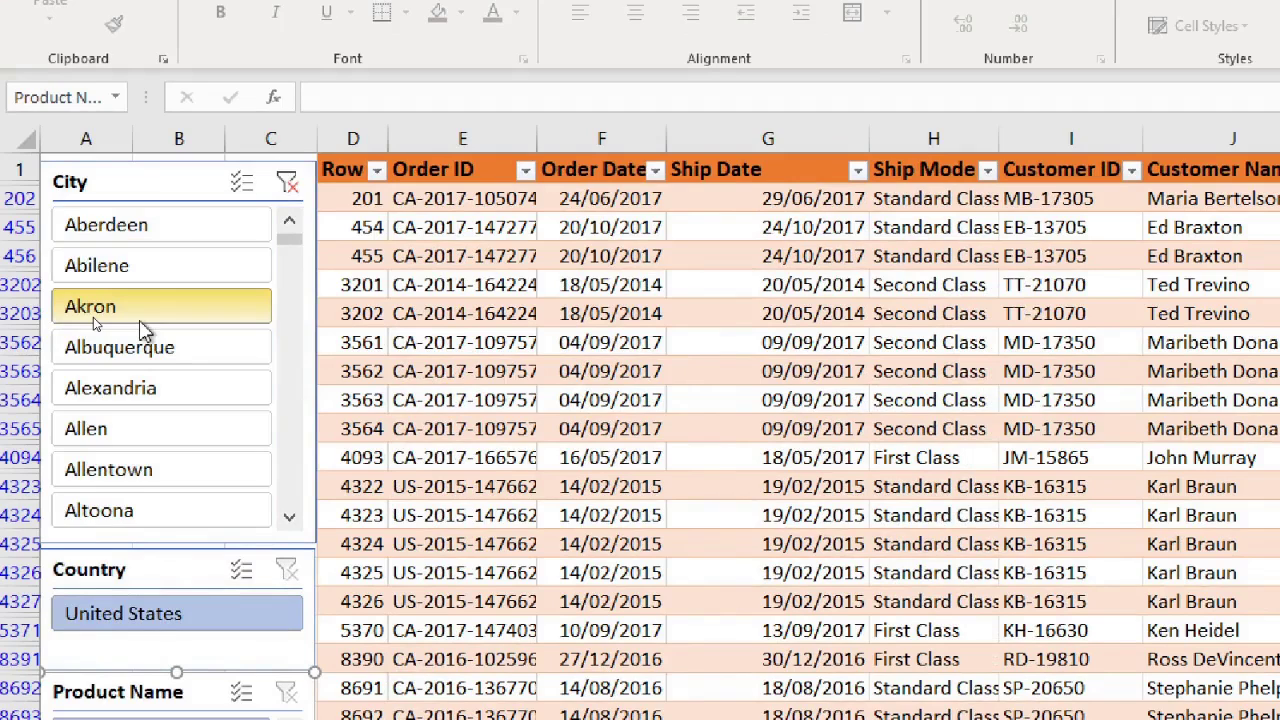
left_click(160, 389)
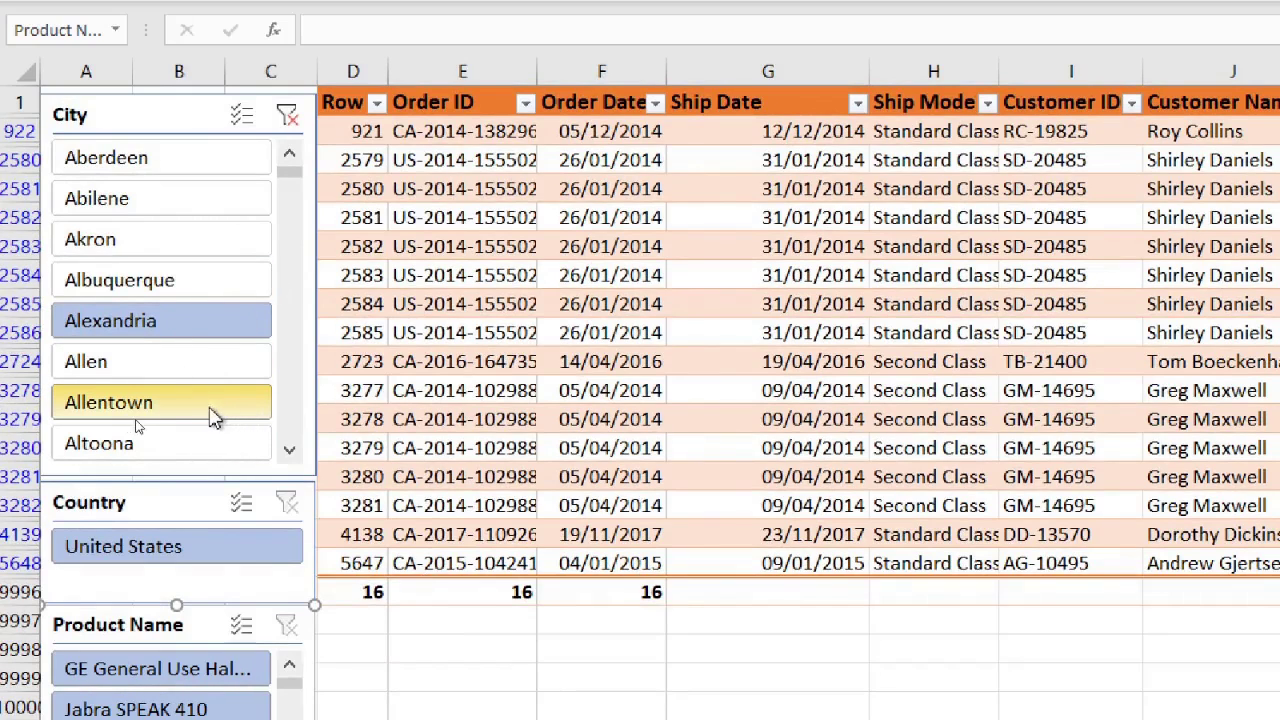
left_click(146, 418)
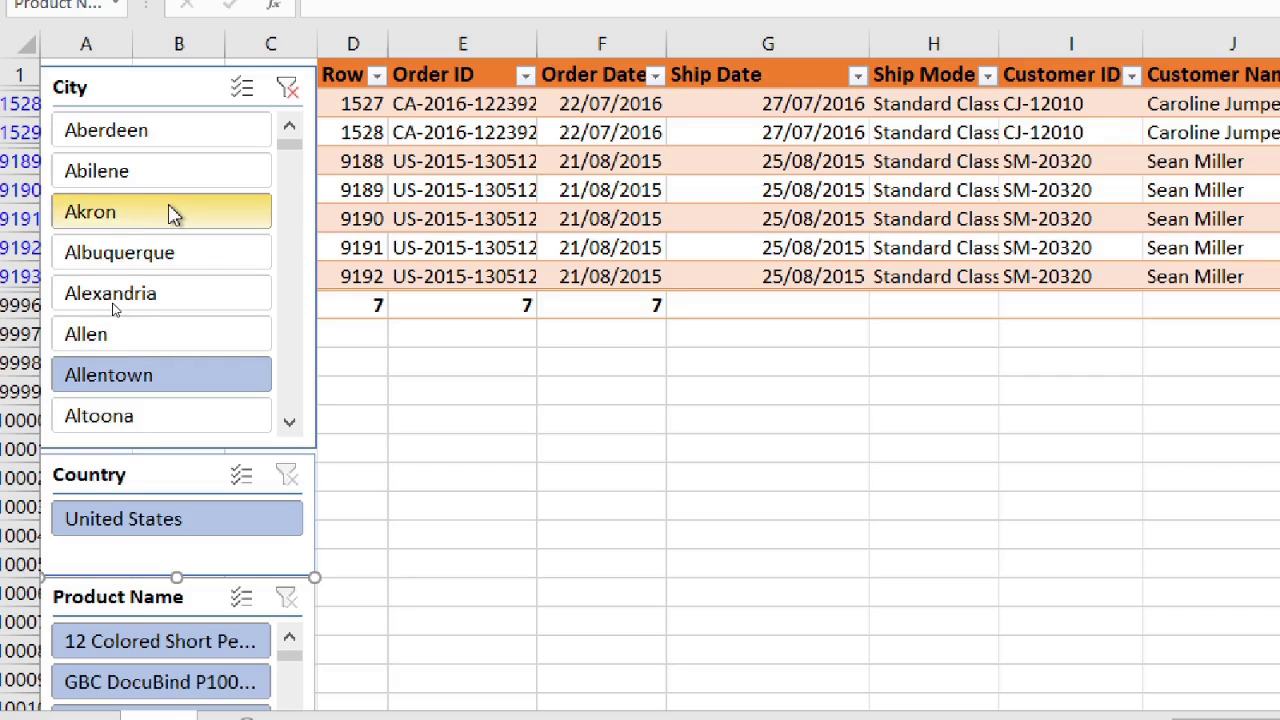
left_click(170, 215, "ctrl")
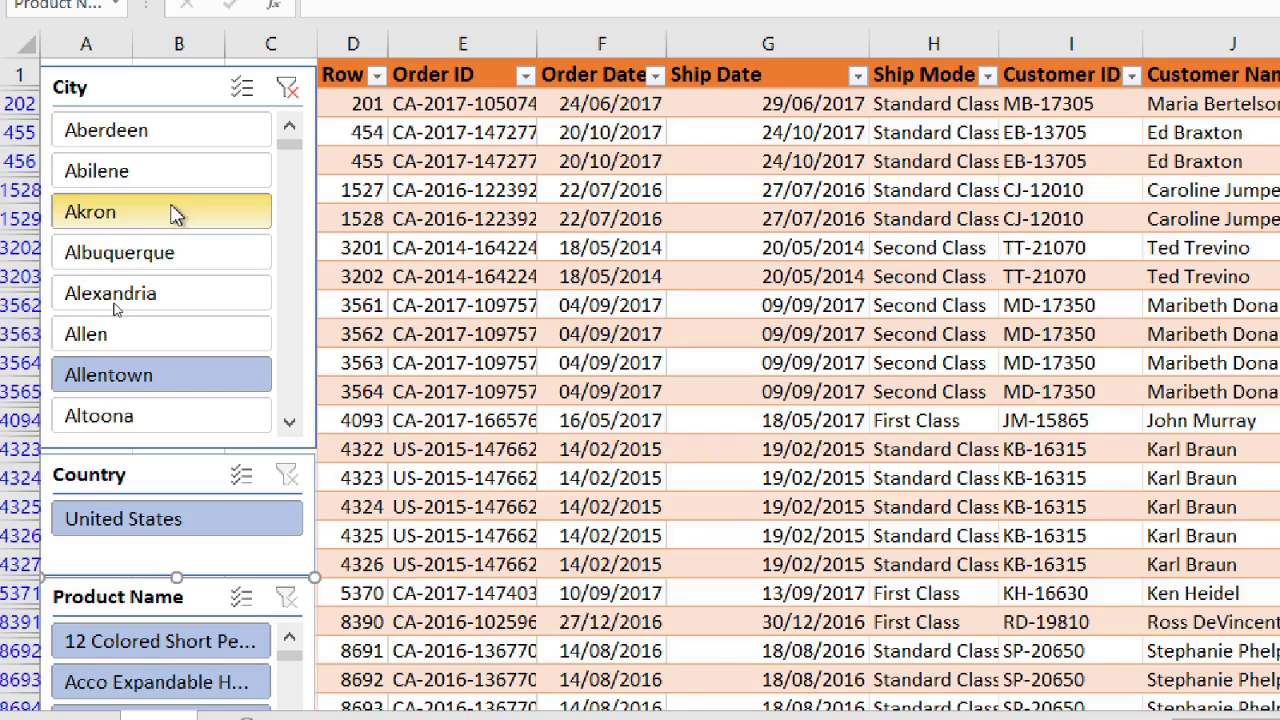